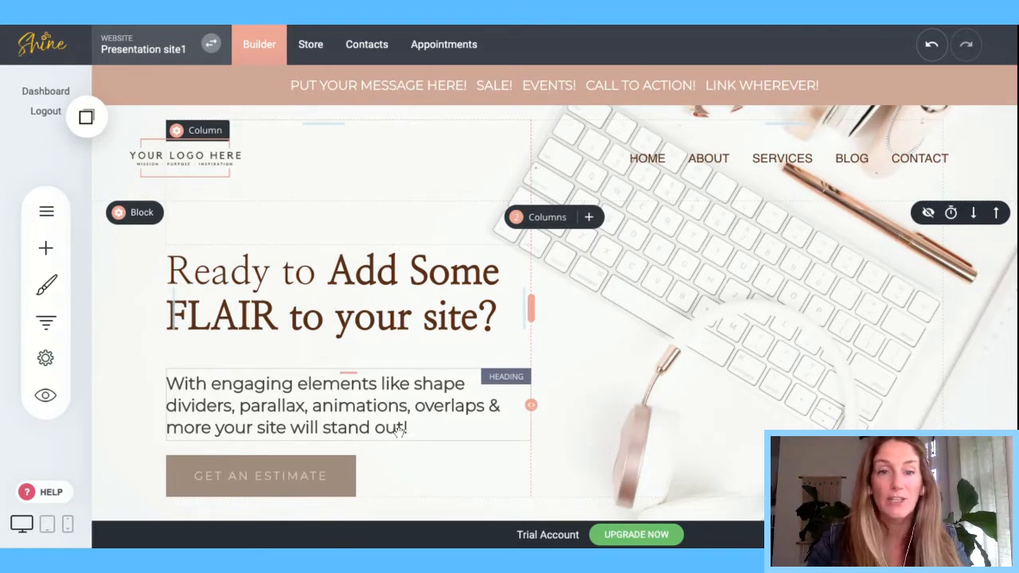
- Look over the hero block's elements and the background settings of the photo column below it
left_click(320, 297)
left_click(271, 475)
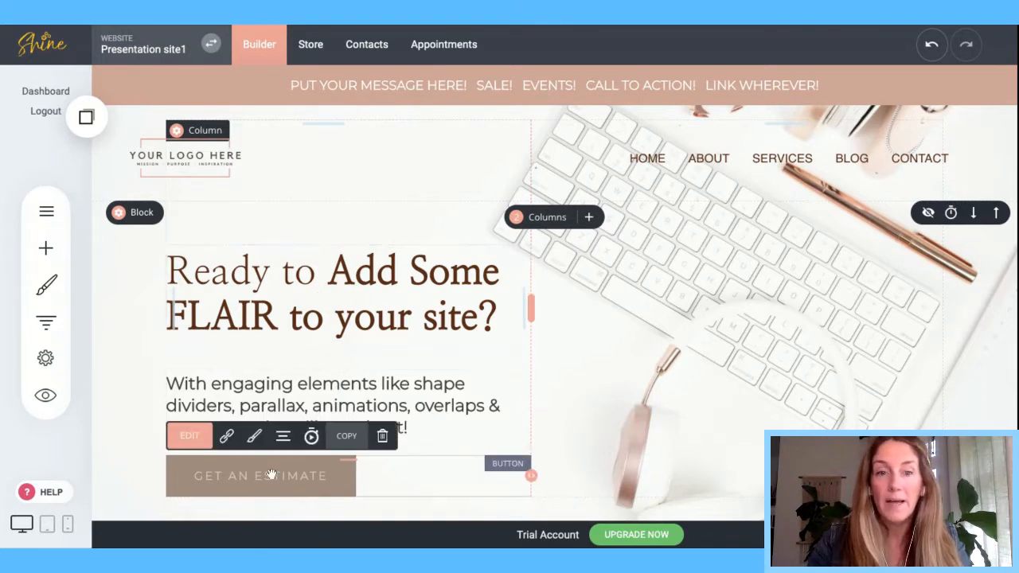
scroll(319, 430, "down", 6)
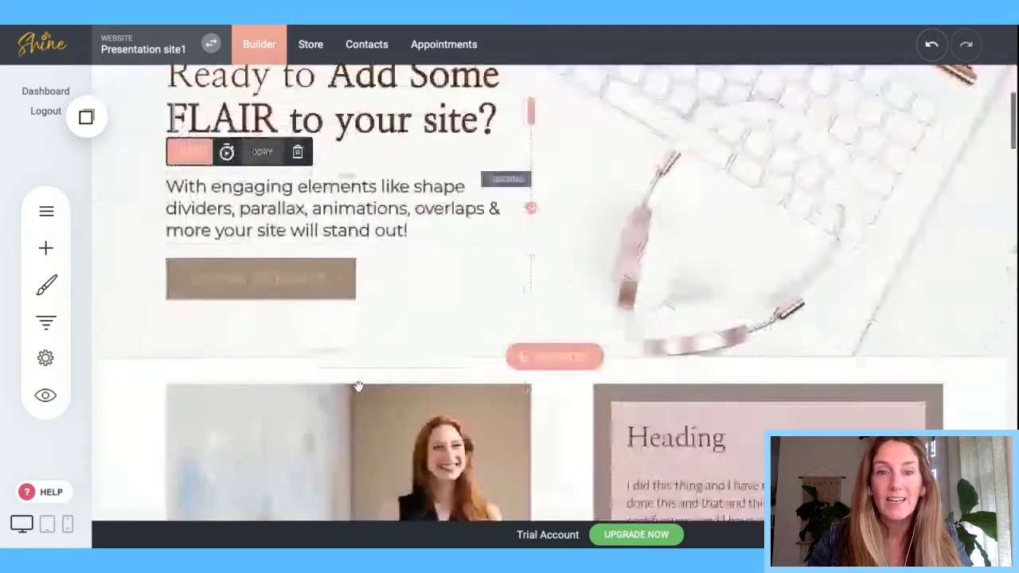
left_click(387, 262)
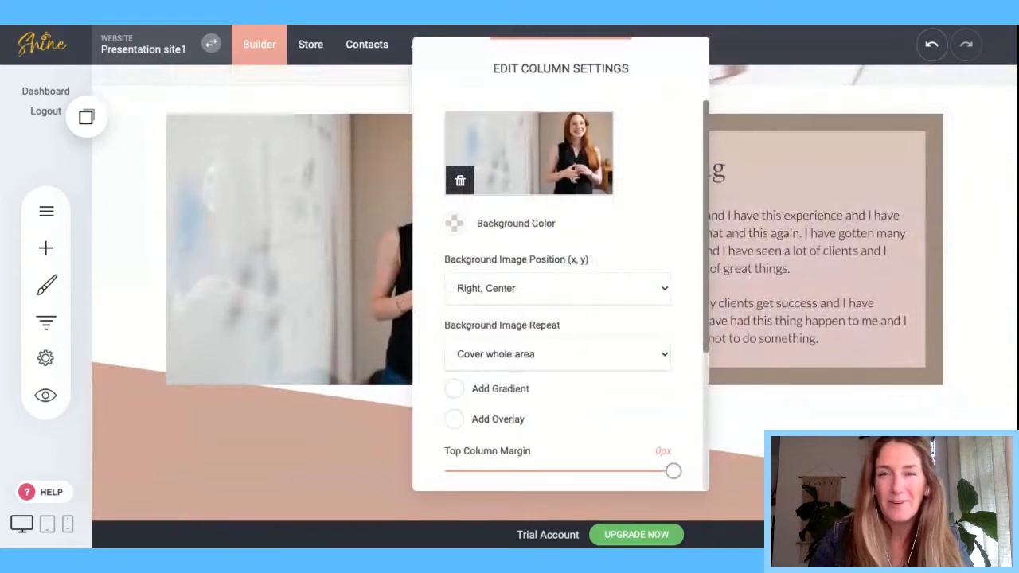
left_click(824, 231)
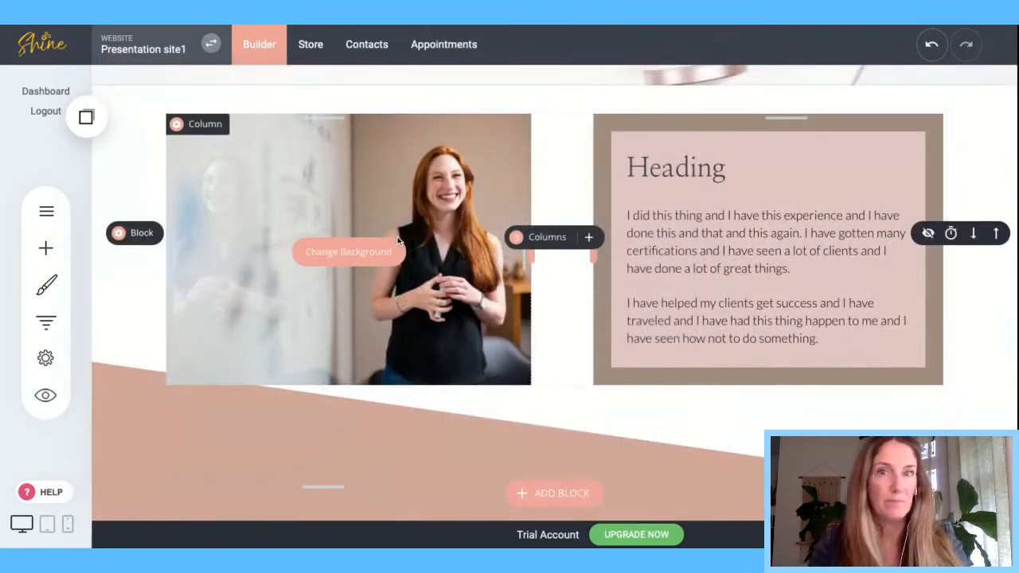
scroll(398, 240, "up", 4)
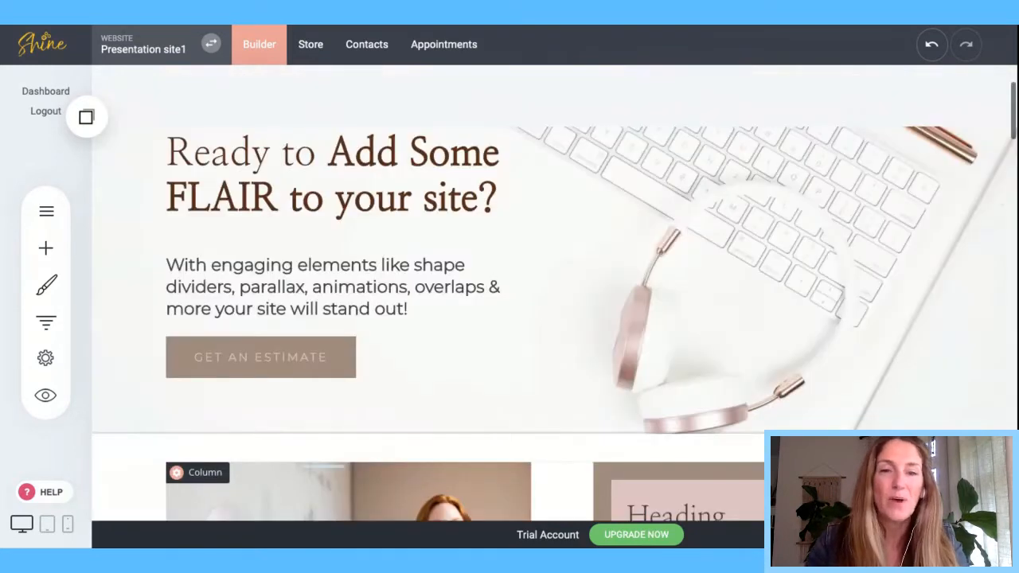
scroll(282, 295, "up", 2)
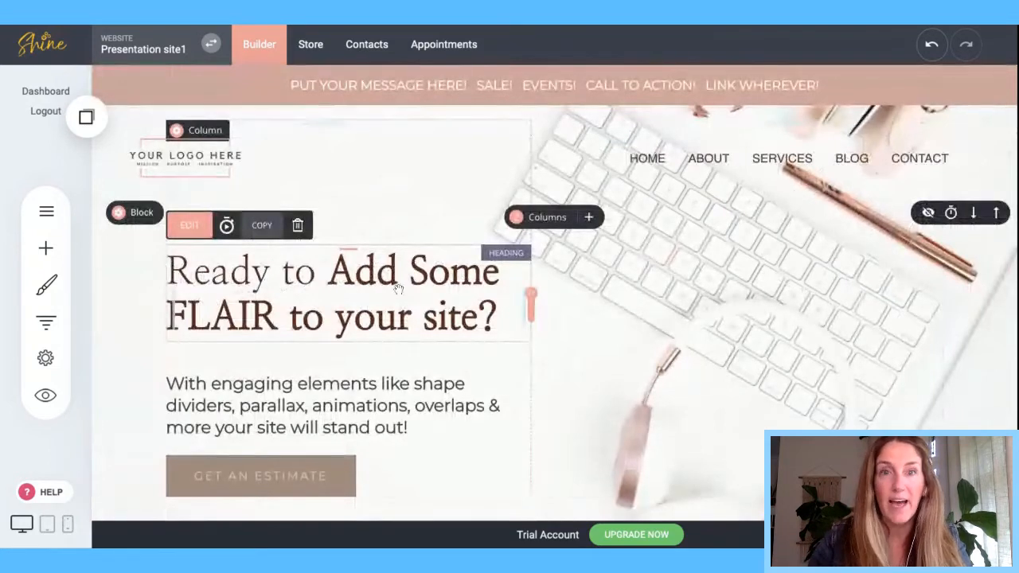
- Open the animation settings of the "Ready to Add Some FLAIR to your site?" heading and check its element delay options
left_click(228, 227)
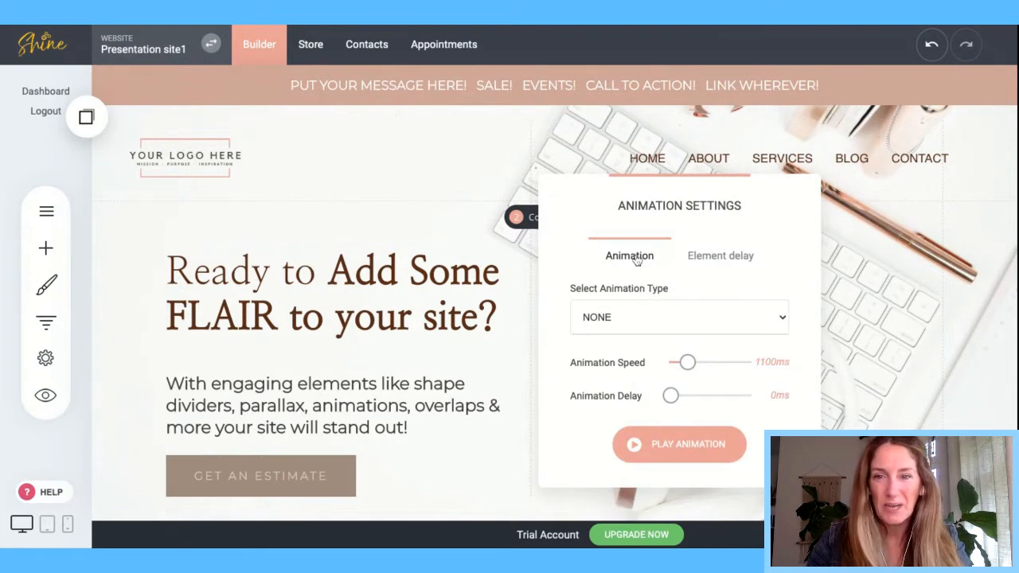
left_click(724, 261)
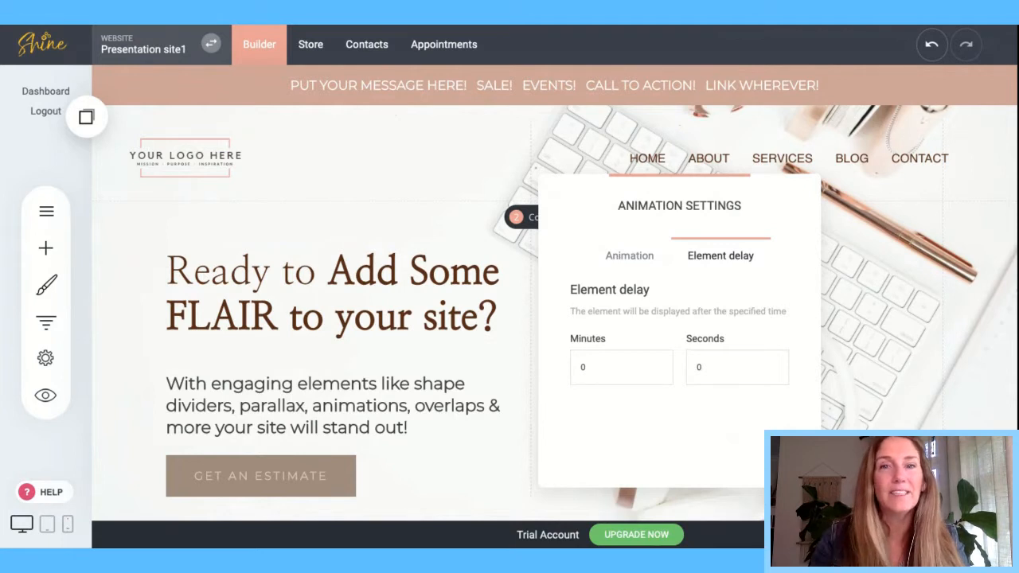
left_click(636, 262)
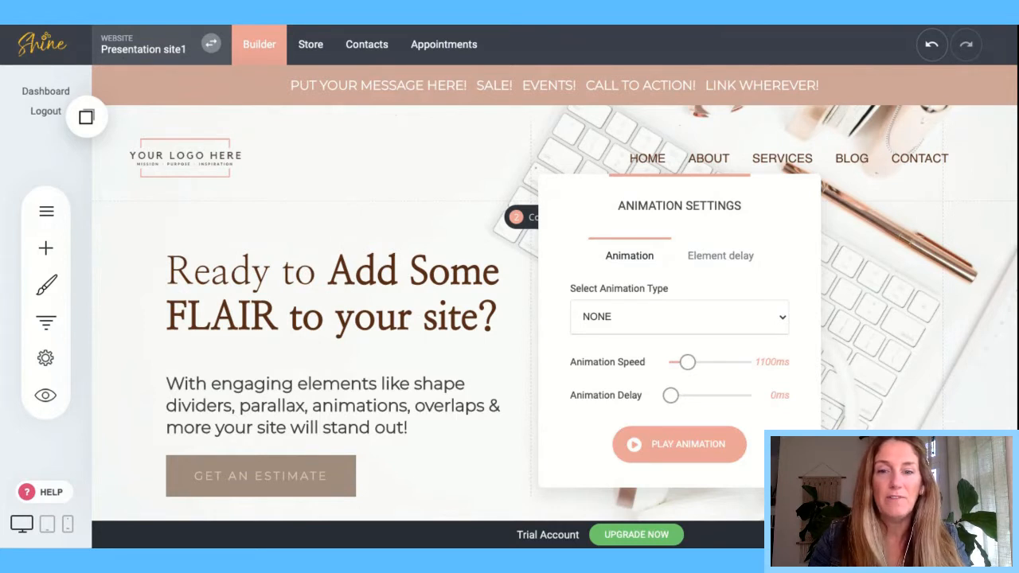
- Try the Fade In From Left, Rotate, Bounce, Flip Horizontally and Bounce From Right animations on the main heading
left_click(613, 403)
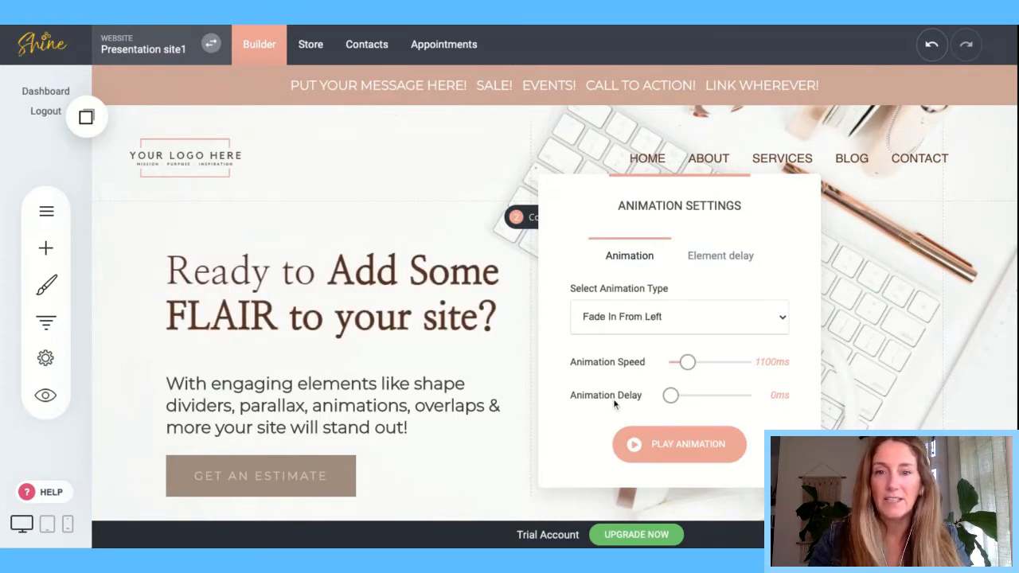
left_click(648, 322)
left_click(649, 312)
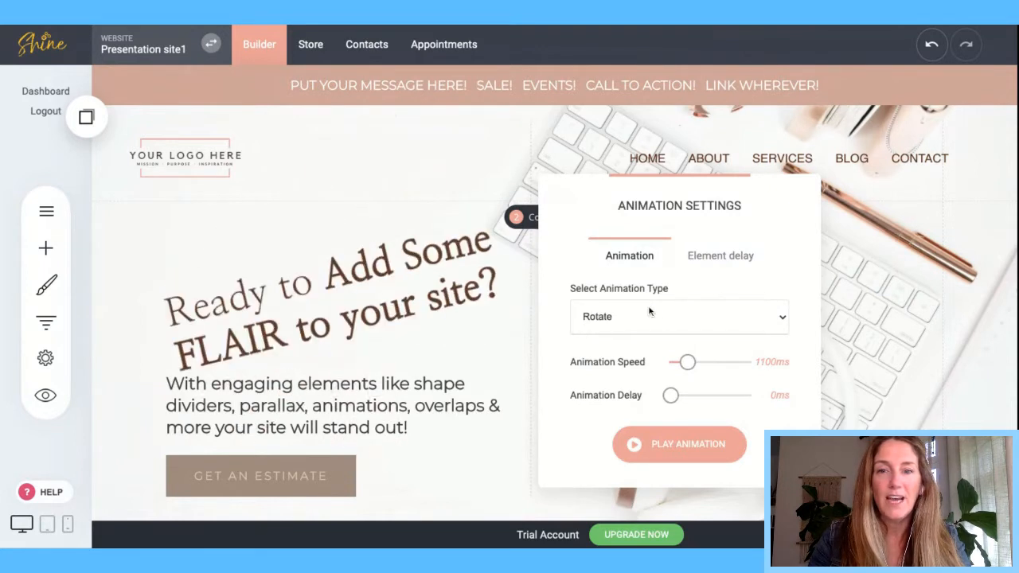
left_click(646, 296)
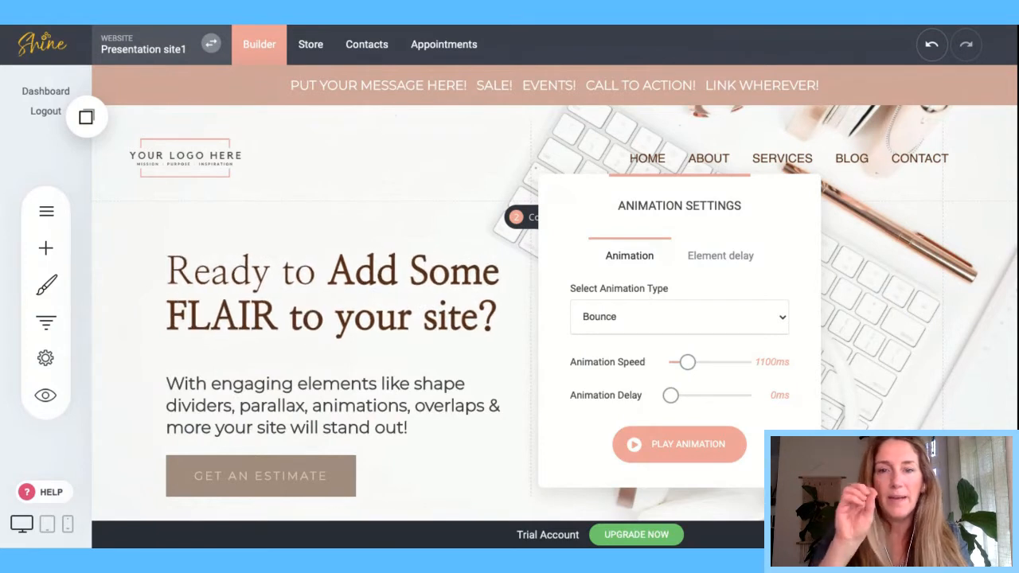
left_click(646, 317)
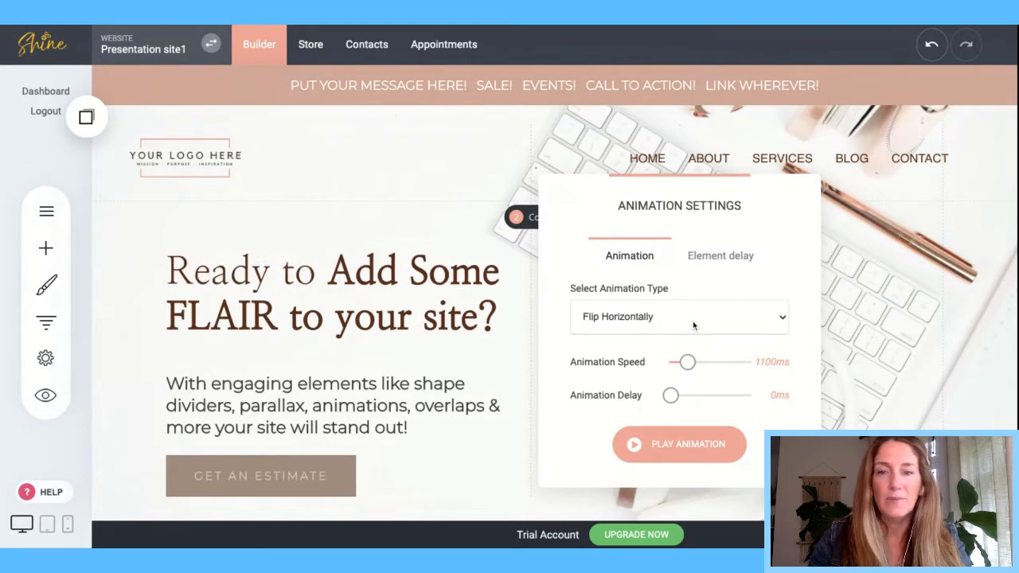
left_click(693, 325)
left_click(677, 374)
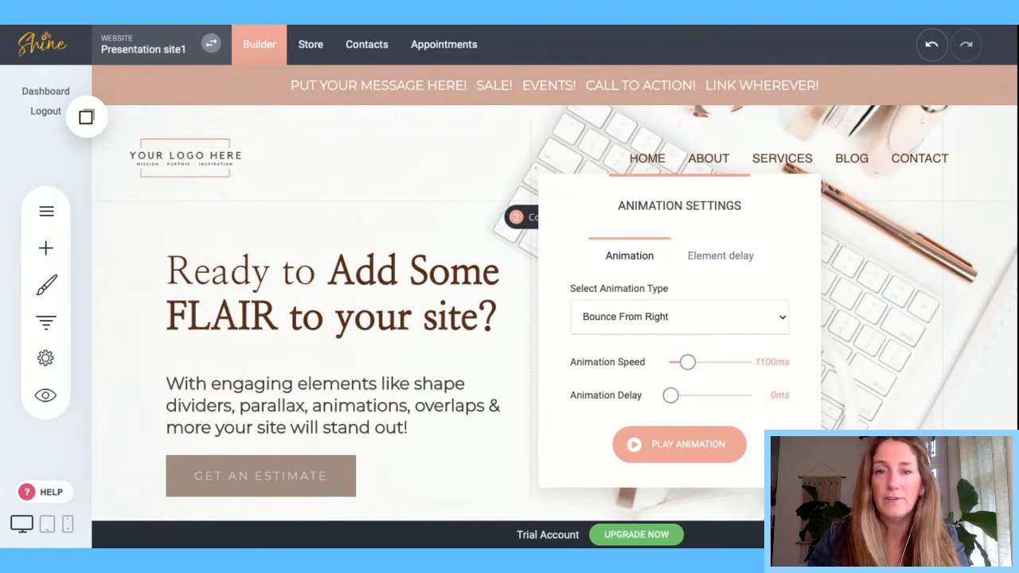
- Set the main heading's animation to Fade In From Left with a 500 ms delay and a 1550 ms speed
left_click(689, 364)
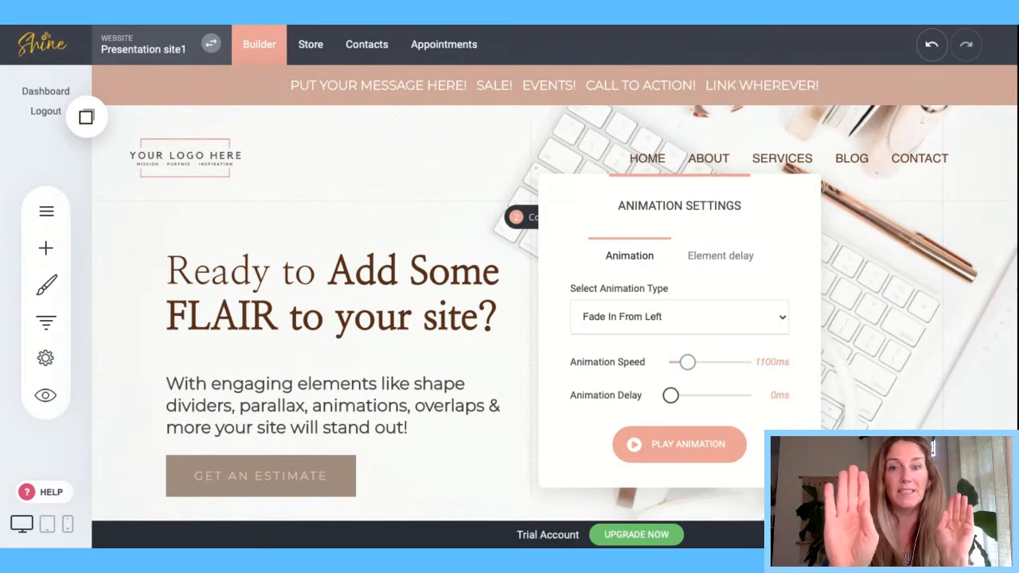
left_click_drag(671, 396, 679, 395)
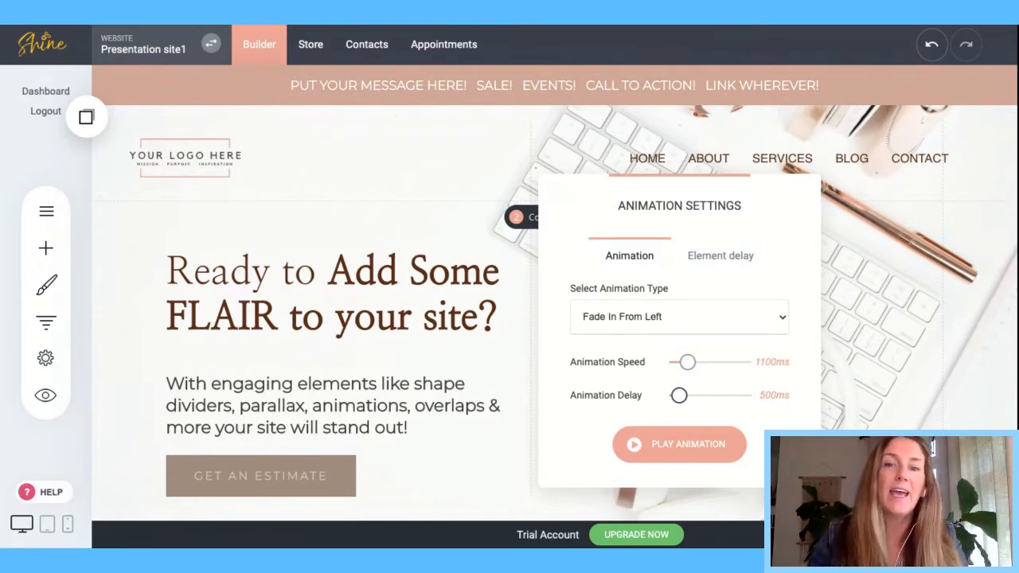
left_click_drag(688, 363, 697, 368)
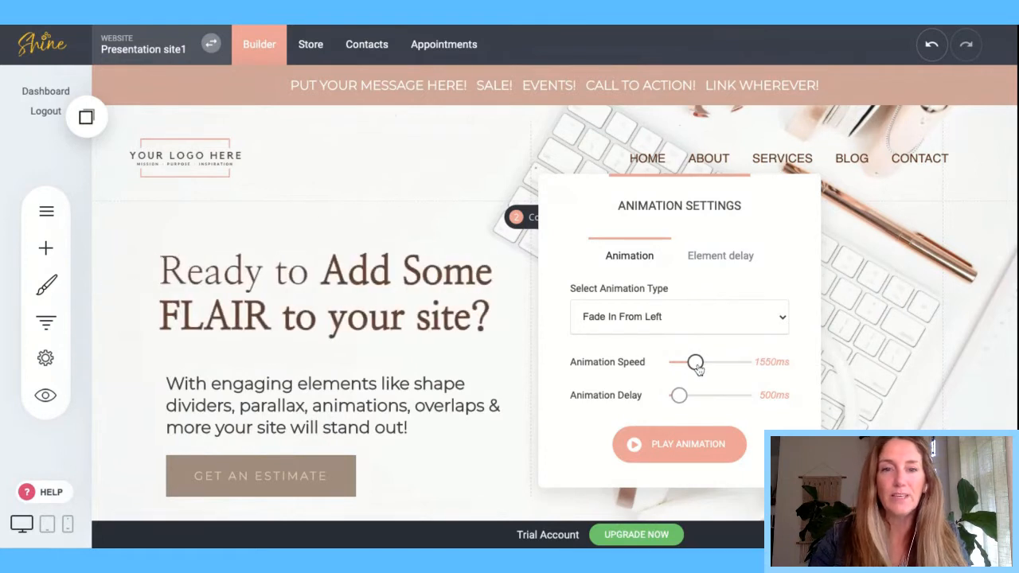
left_click(308, 192)
- Apply the Fade In From Bottom animation to the "With engaging elements" text below the main heading
mouse_move(257, 378)
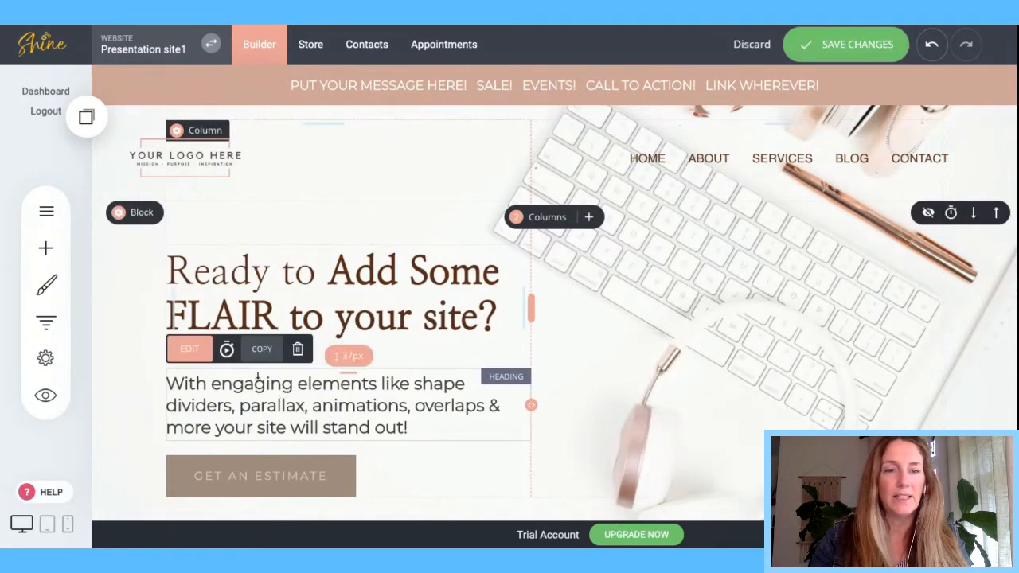
left_click(226, 349)
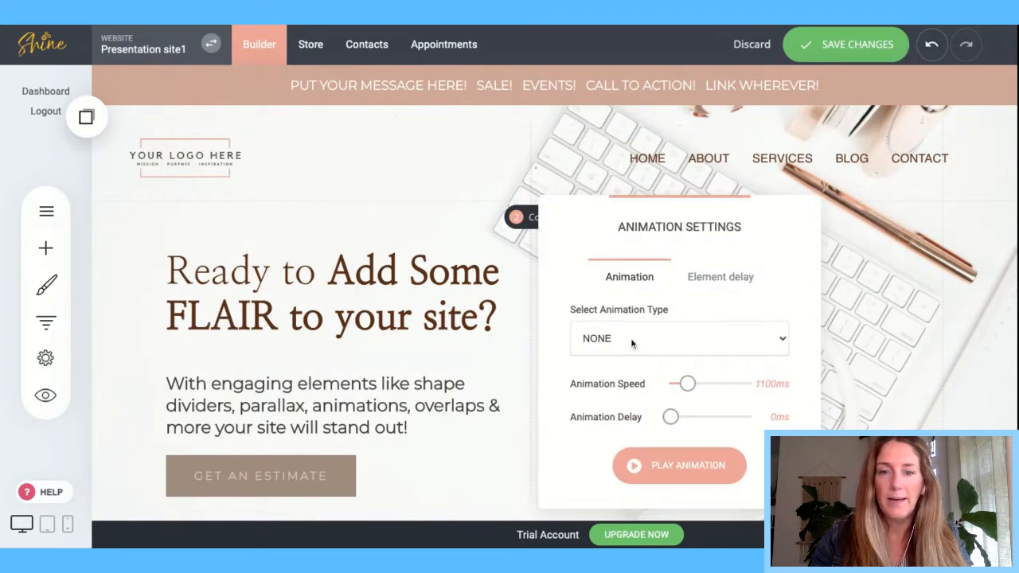
left_click(626, 457)
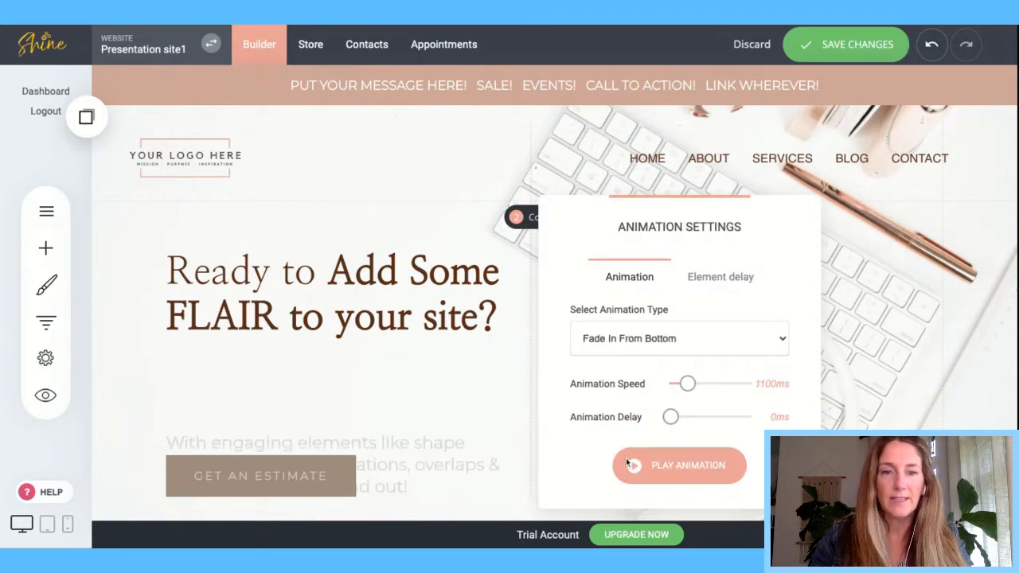
left_click(313, 475)
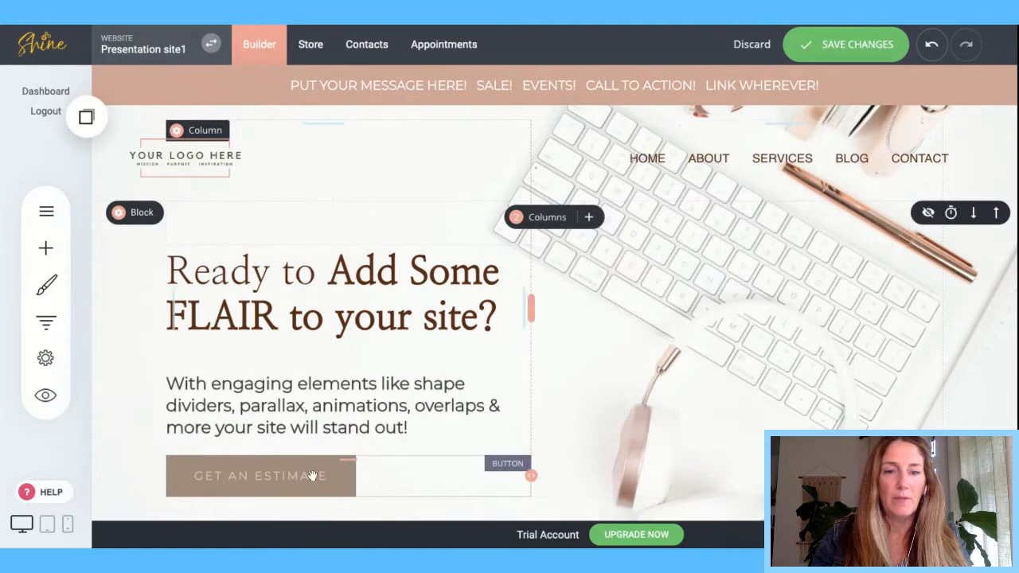
- Apply the Fade In From Right animation to the GET AN ESTIMATE button
left_click(312, 474)
left_click(312, 436)
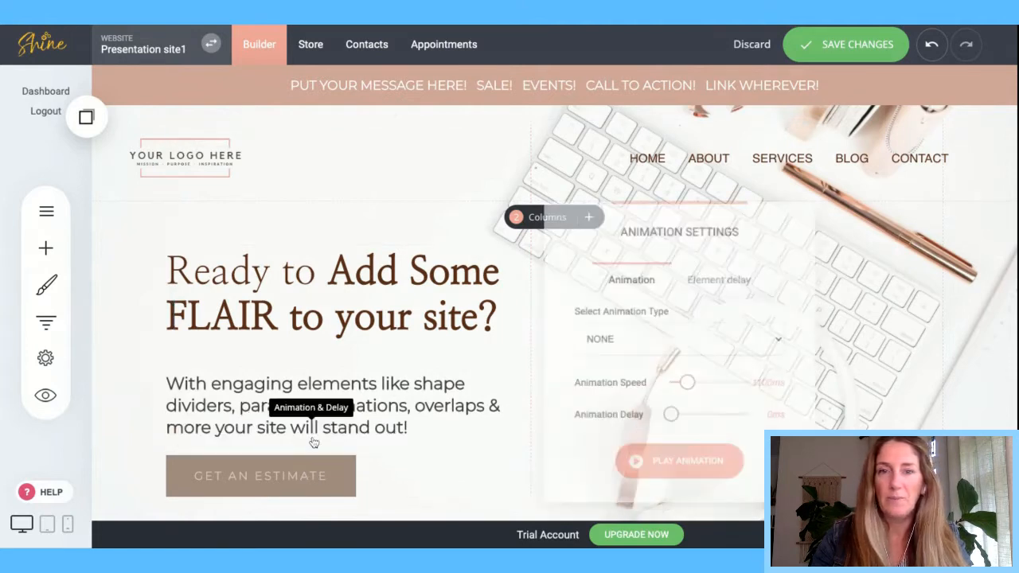
left_click(668, 339)
left_click(654, 439)
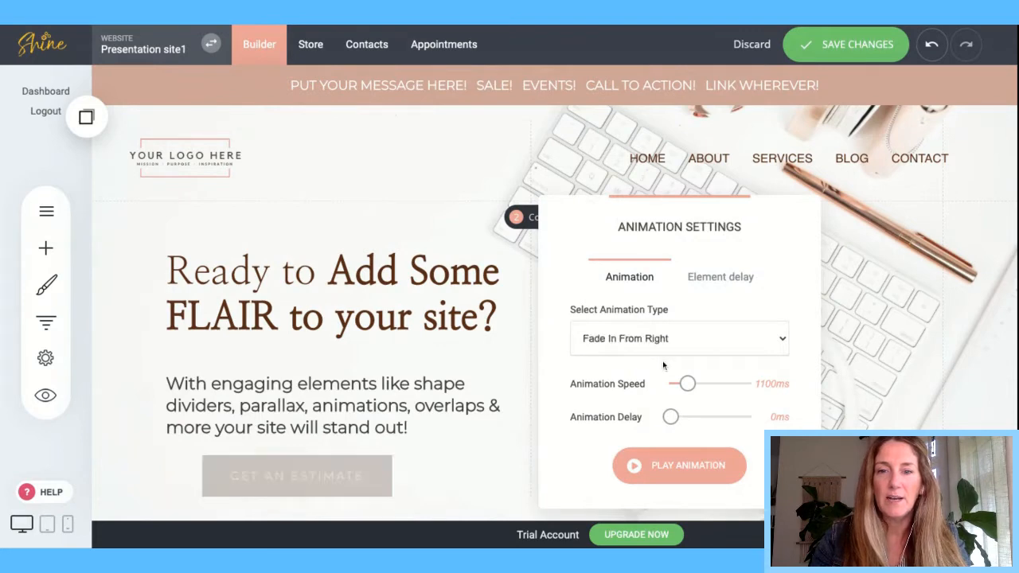
- Save the changes and preview the animated page in a new tab
left_click(874, 45)
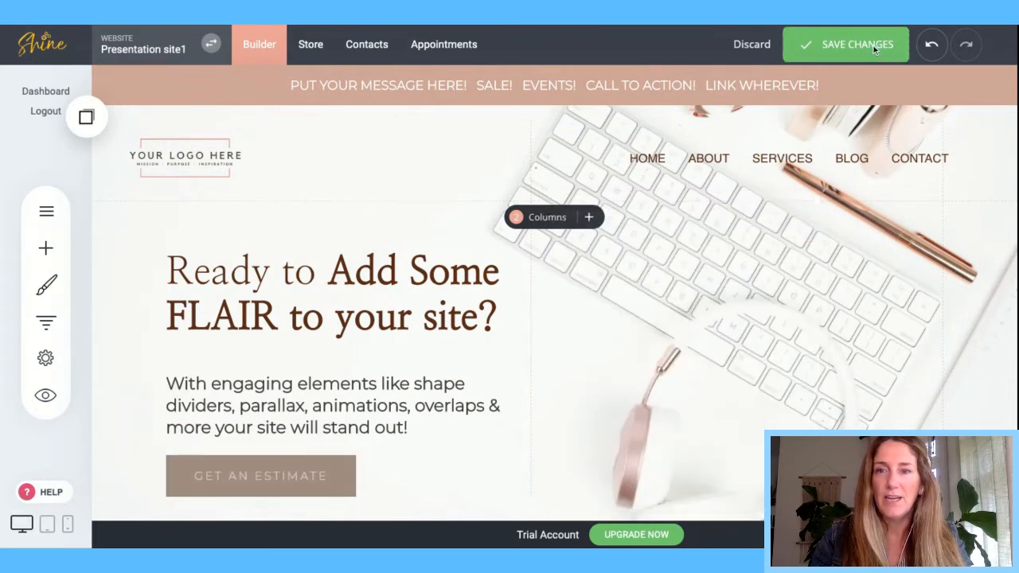
left_click(48, 394)
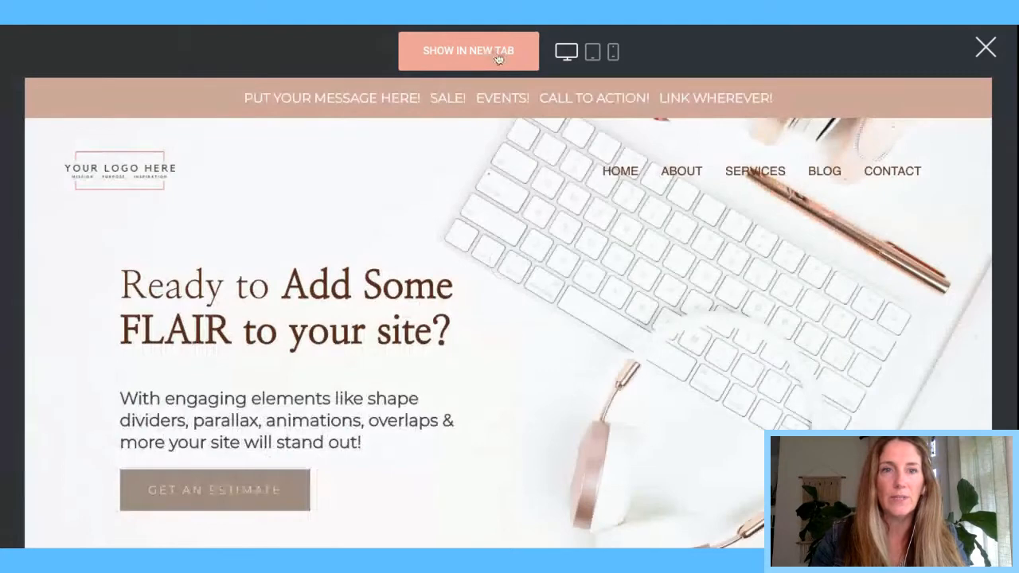
left_click(499, 59)
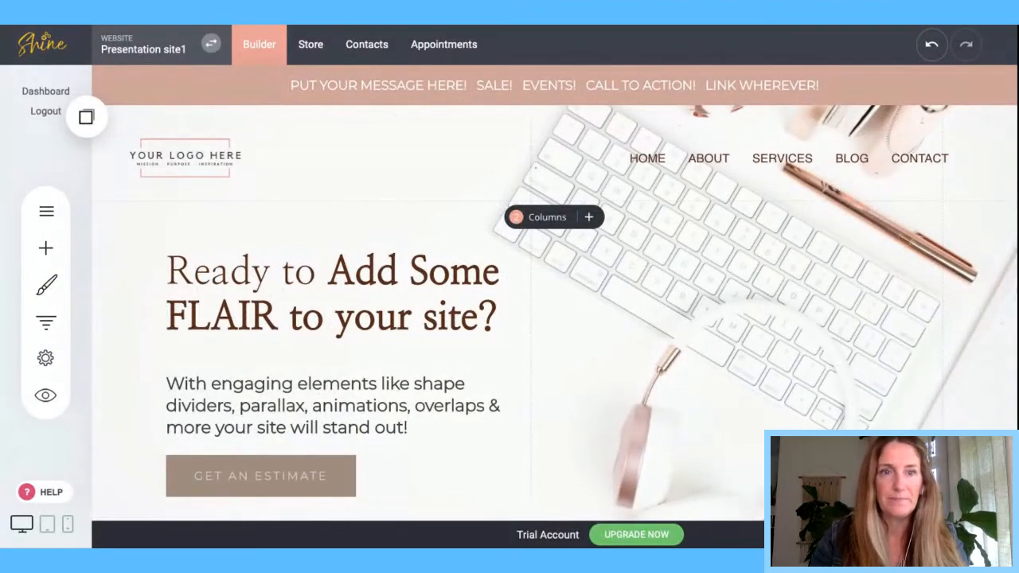
- Open the container settings of the floral call-to-action block and review its parallax and background options
scroll(362, 205, "down", 5)
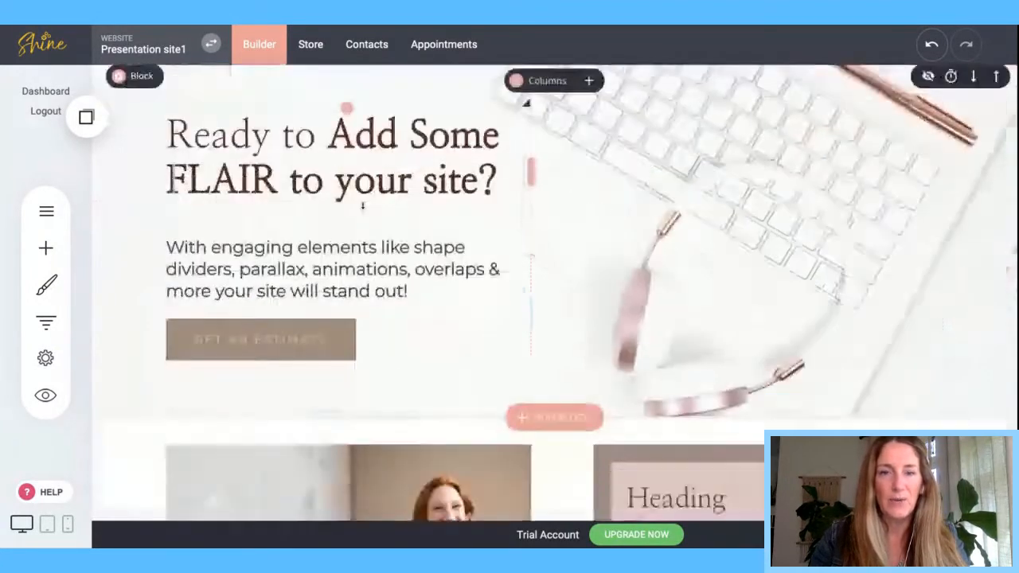
scroll(362, 205, "down", 5)
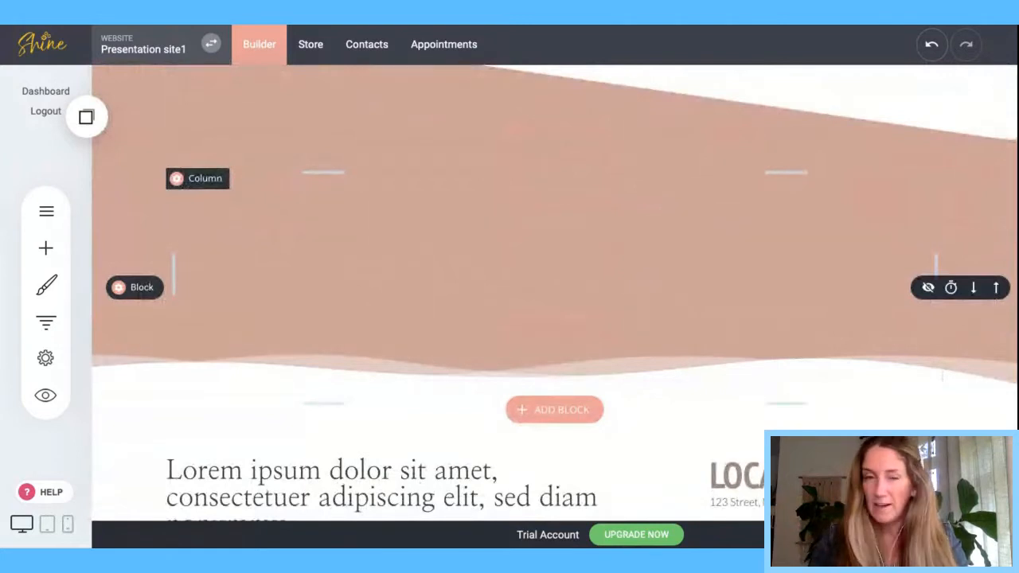
scroll(401, 216, "down", 6)
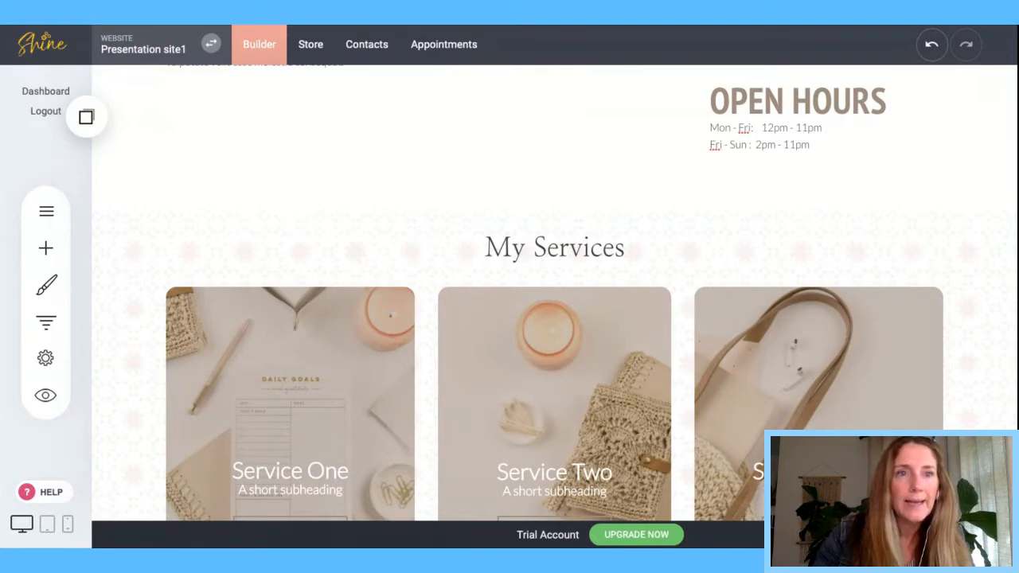
scroll(258, 177, "down", 7)
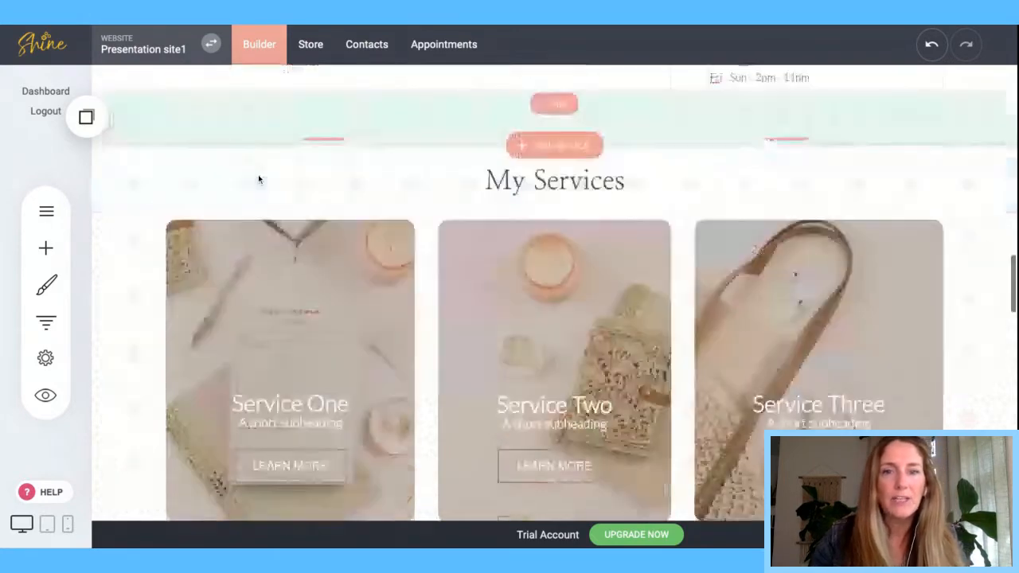
scroll(258, 174, "up", 1)
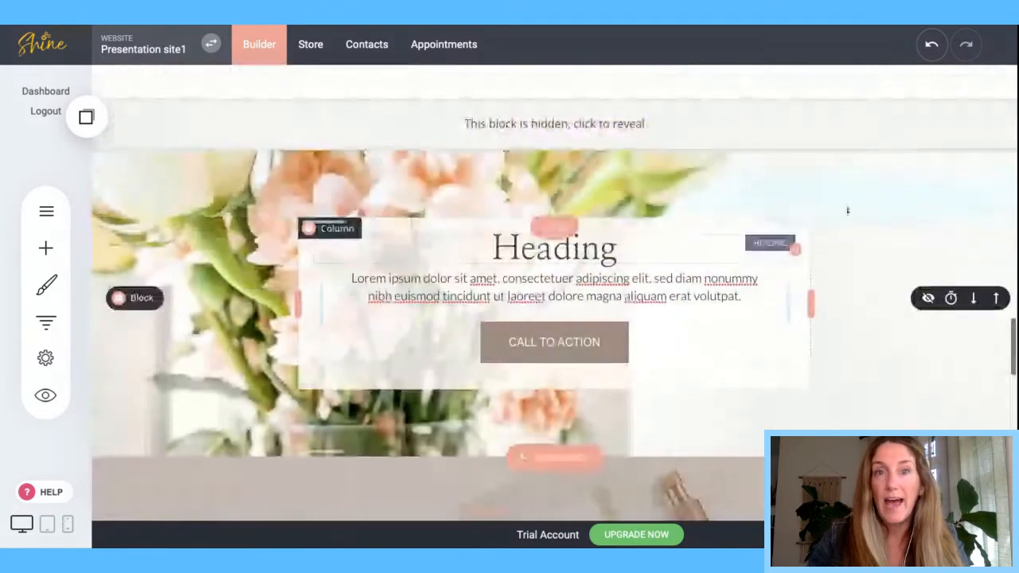
left_click(141, 301)
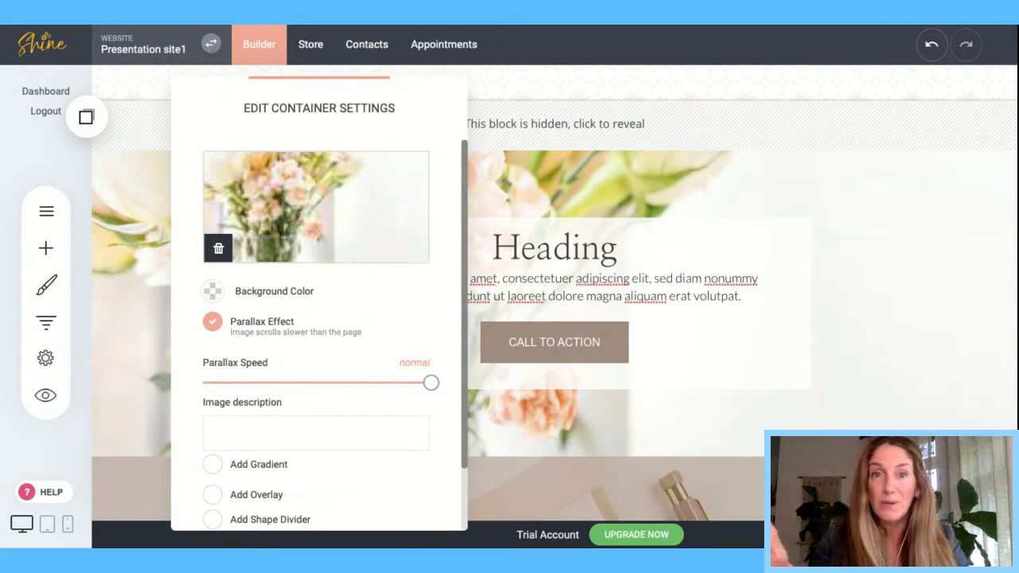
scroll(383, 410, "down", 2)
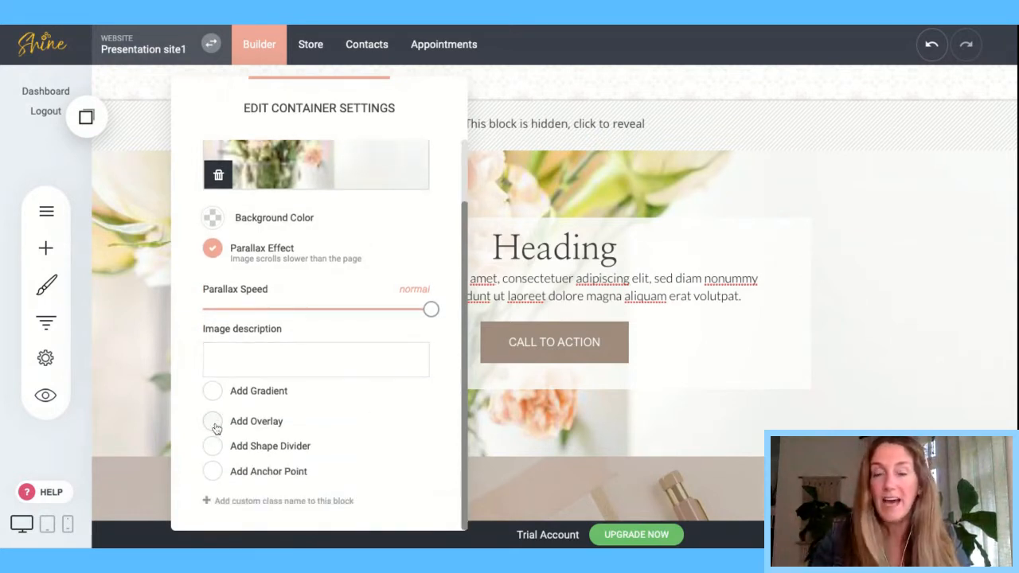
- Try an overlay on the floral block's background image and remove it again
left_click(213, 422)
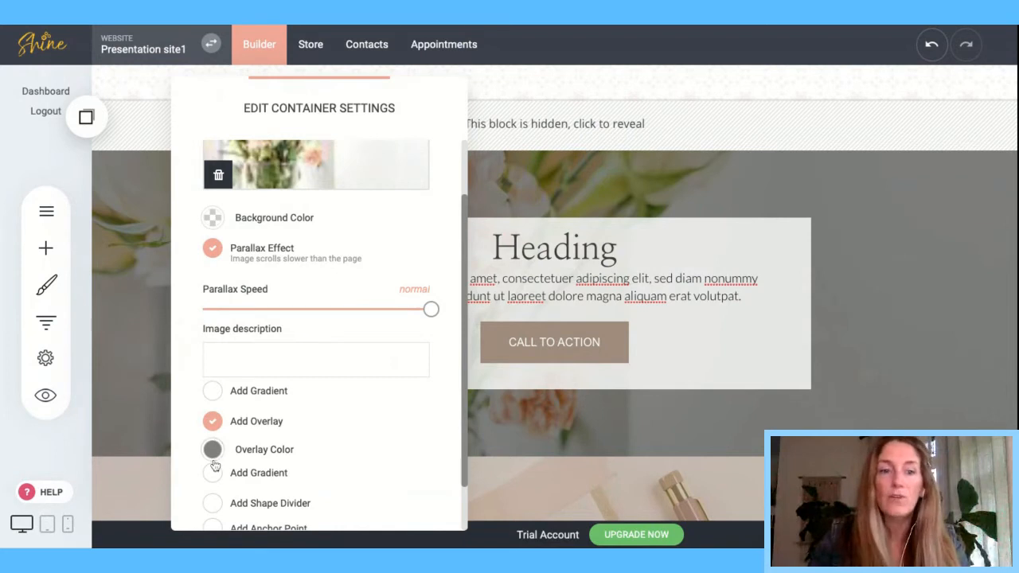
left_click(213, 422)
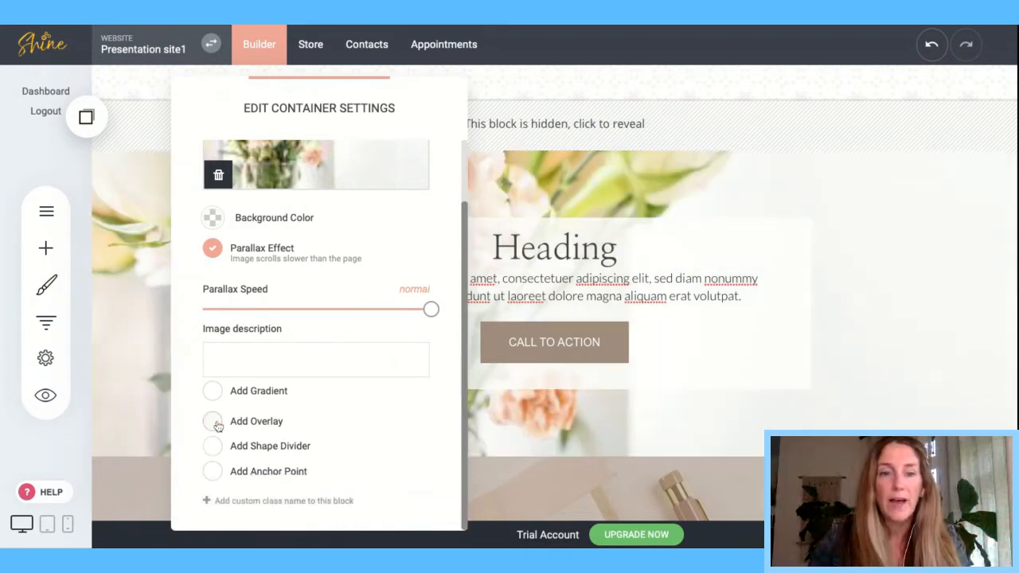
- Add an overlay to the floral block's background image and color it dark brown (#5A2D16) at about 0.36 opacity
left_click(213, 422)
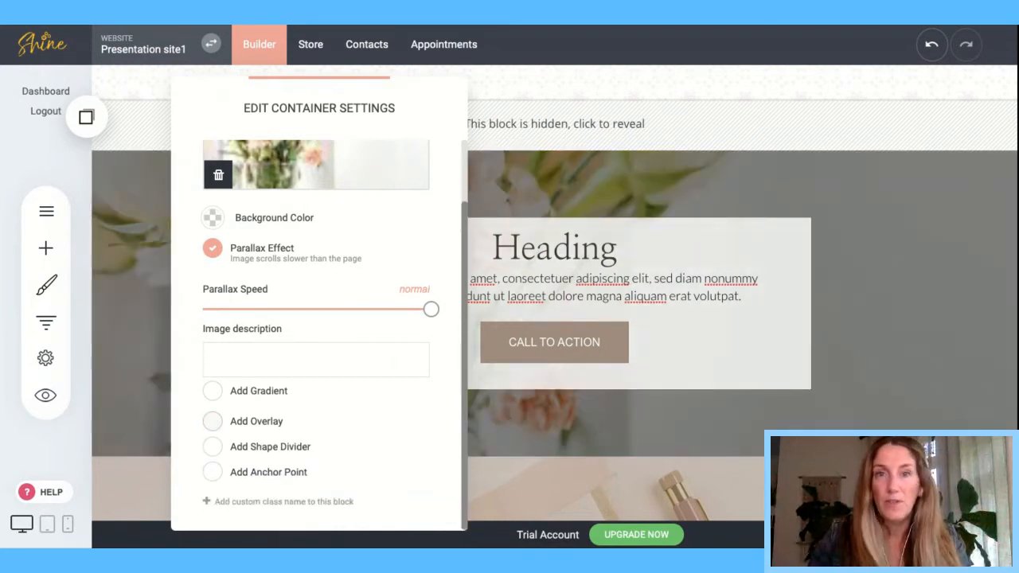
left_click(214, 252)
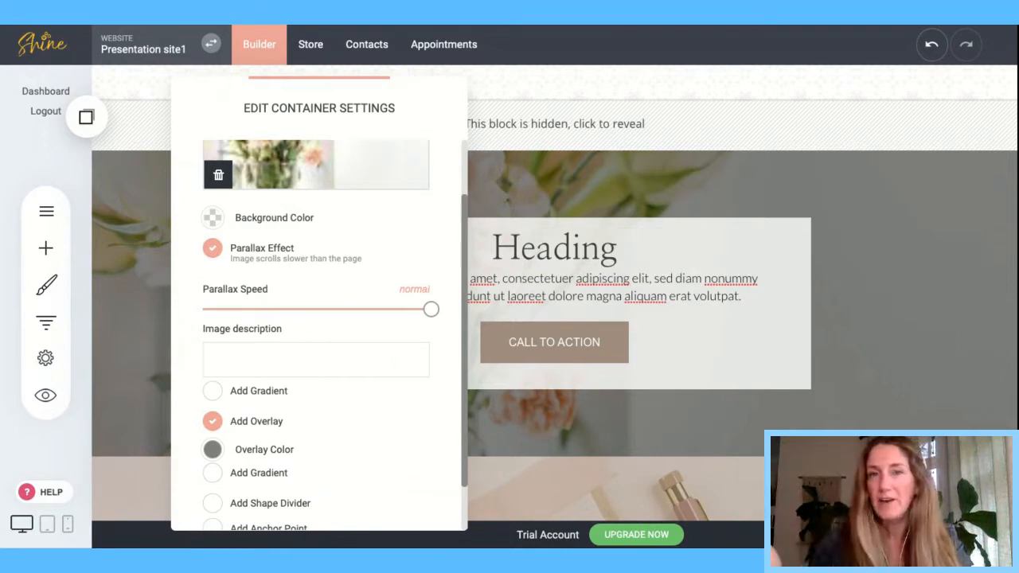
left_click(212, 450)
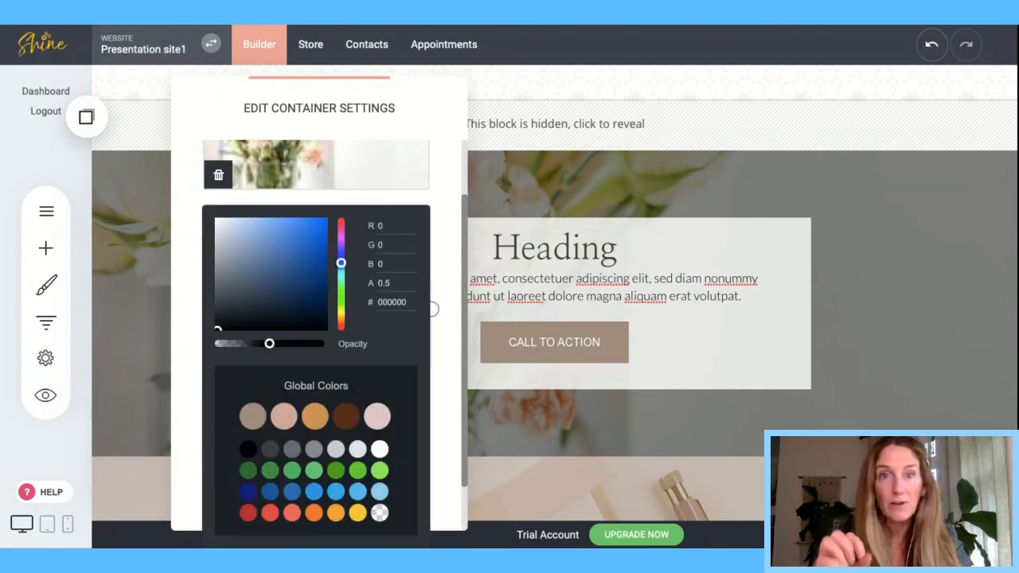
left_click(358, 417)
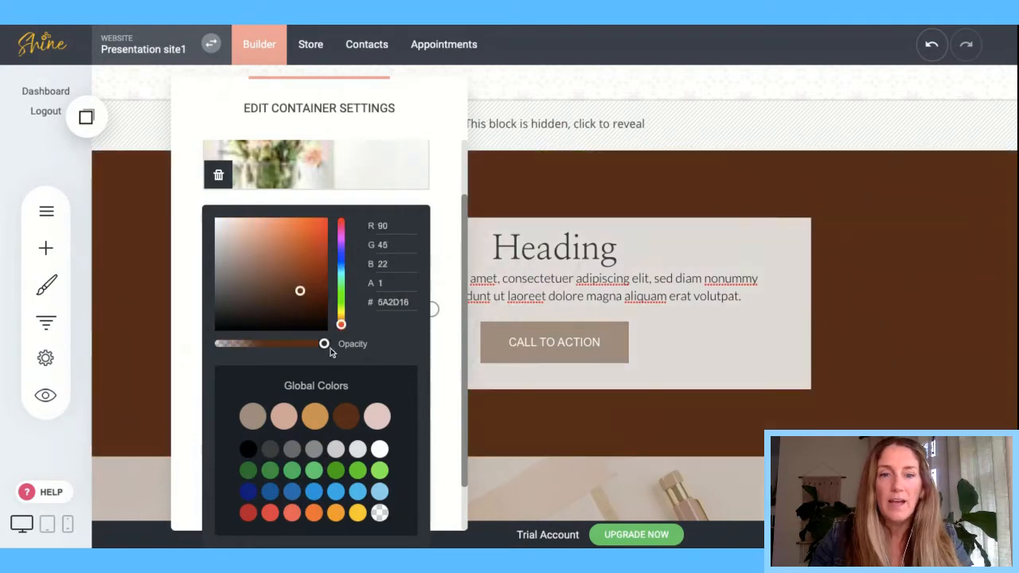
left_click_drag(325, 345, 255, 343)
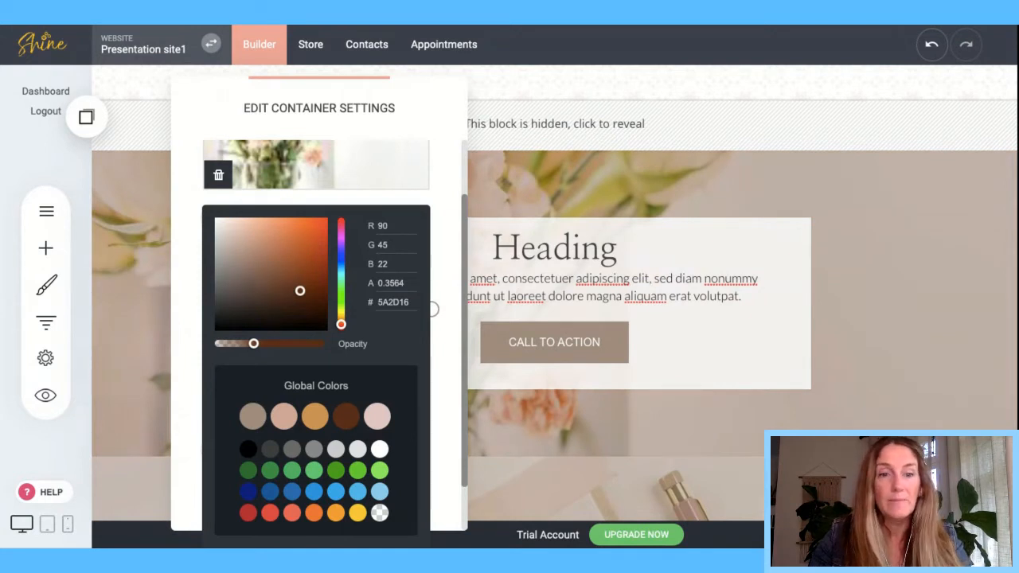
left_click_drag(254, 344, 254, 344)
- Change the floral block's overlay color to black (#000000) and lower its opacity to 0.1
left_click(270, 450)
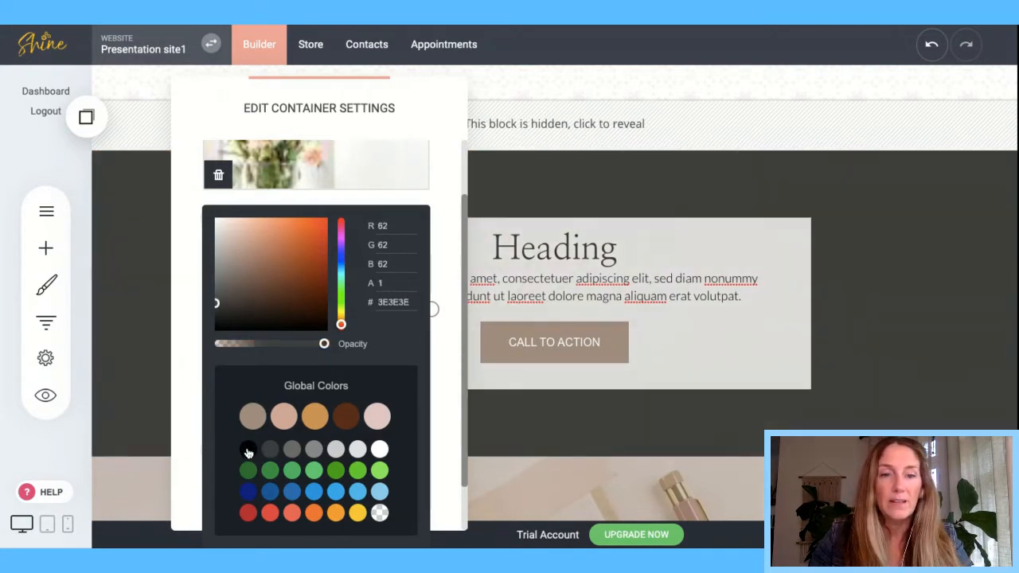
left_click(248, 450)
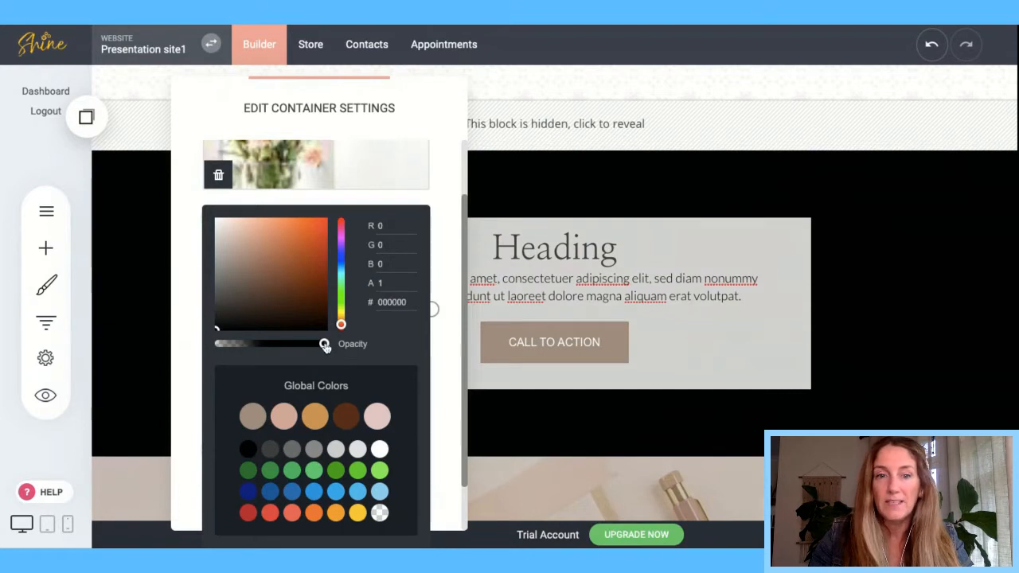
left_click_drag(324, 344, 248, 344)
left_click(409, 282)
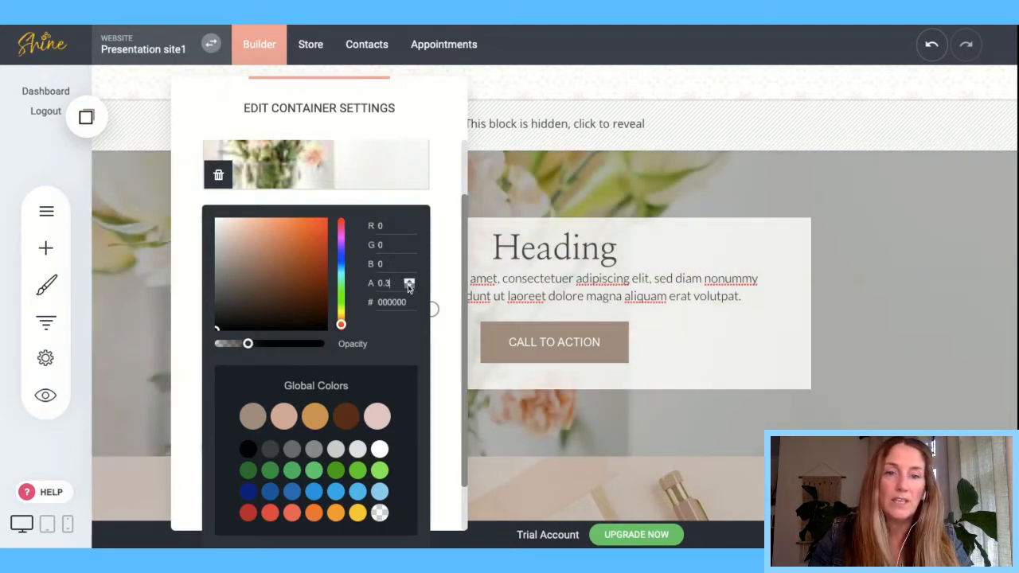
left_click(410, 287)
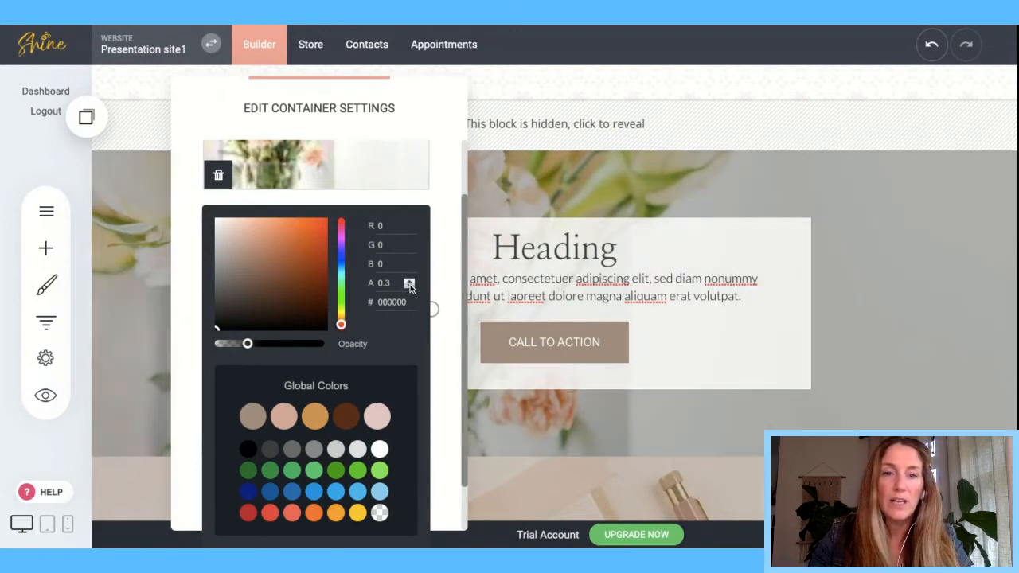
left_click(410, 286)
left_click(410, 287)
left_click(410, 285)
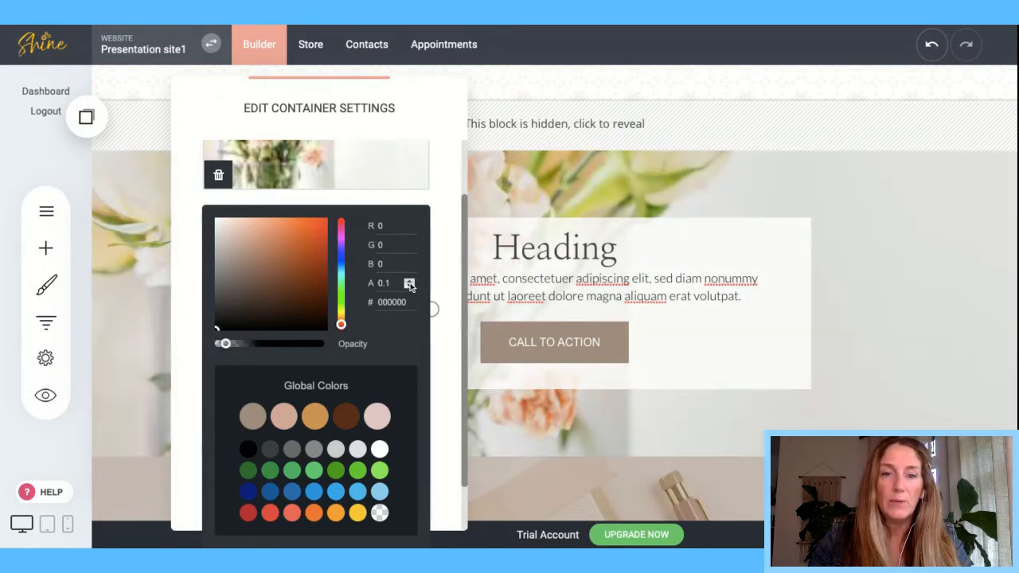
- Set the black overlay's opacity to 0.4 and close the color picker
left_click(410, 284)
left_click(410, 284)
left_click(409, 284)
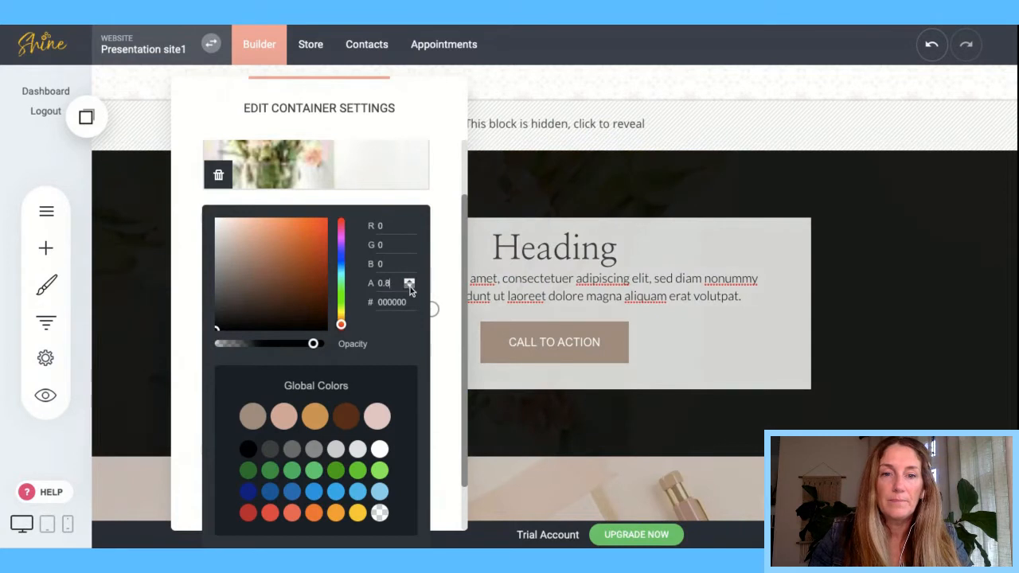
left_click(410, 287)
left_click(410, 286)
left_click(410, 287)
left_click(410, 286)
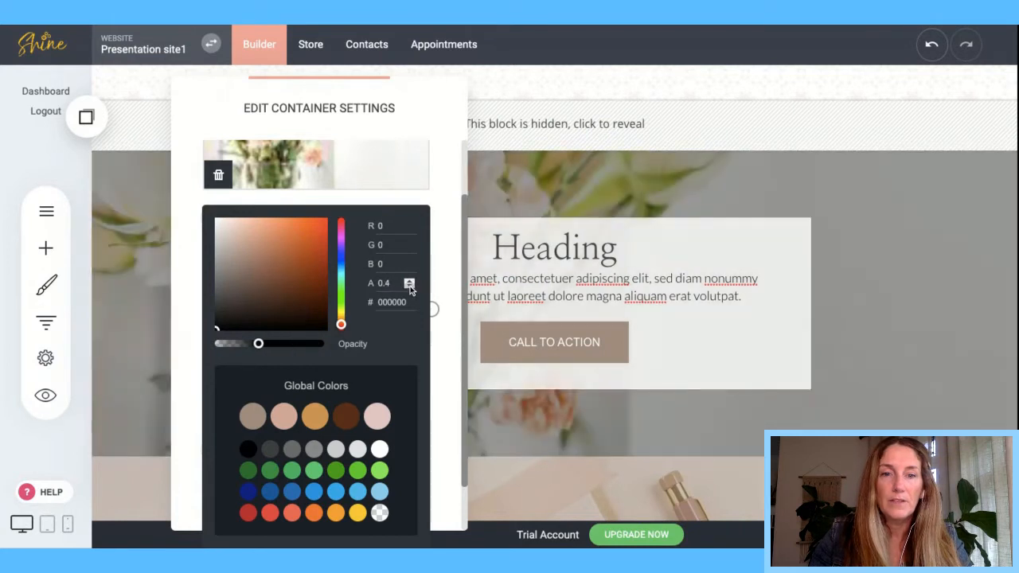
left_click(448, 248)
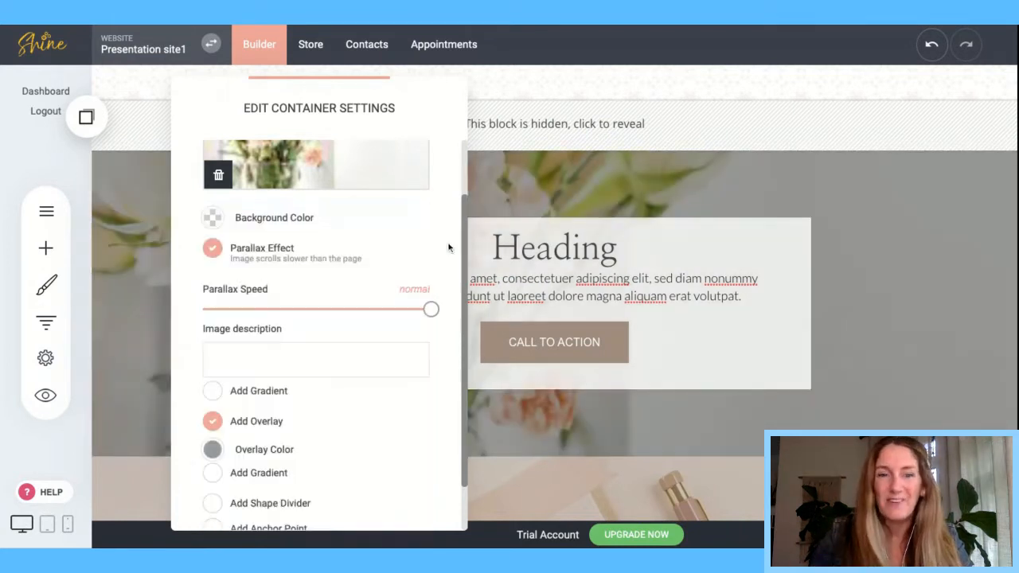
- Keep the overlay enabled on the floral block and add a gradient to it
left_click(213, 422)
left_click(212, 421)
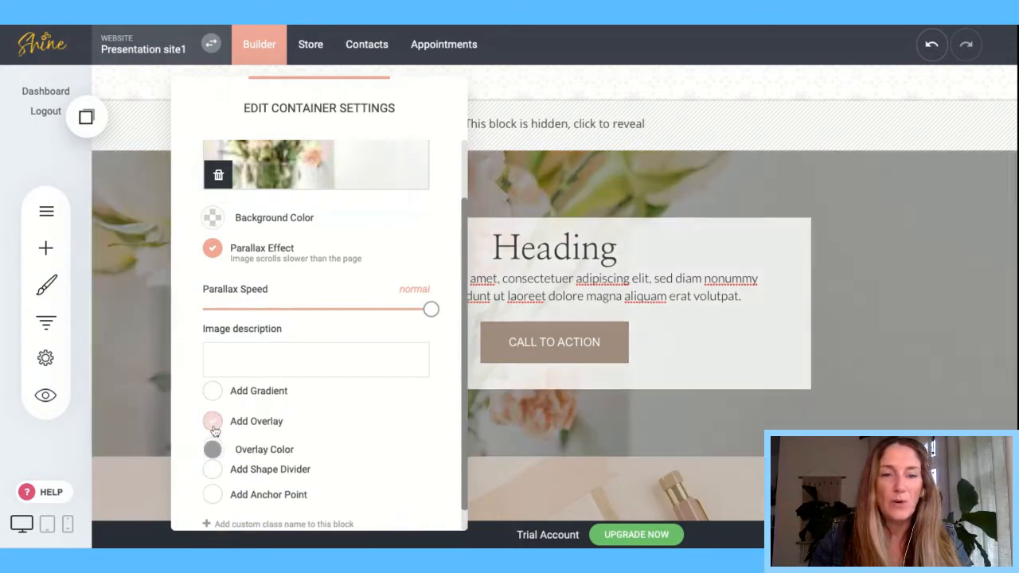
left_click(213, 474)
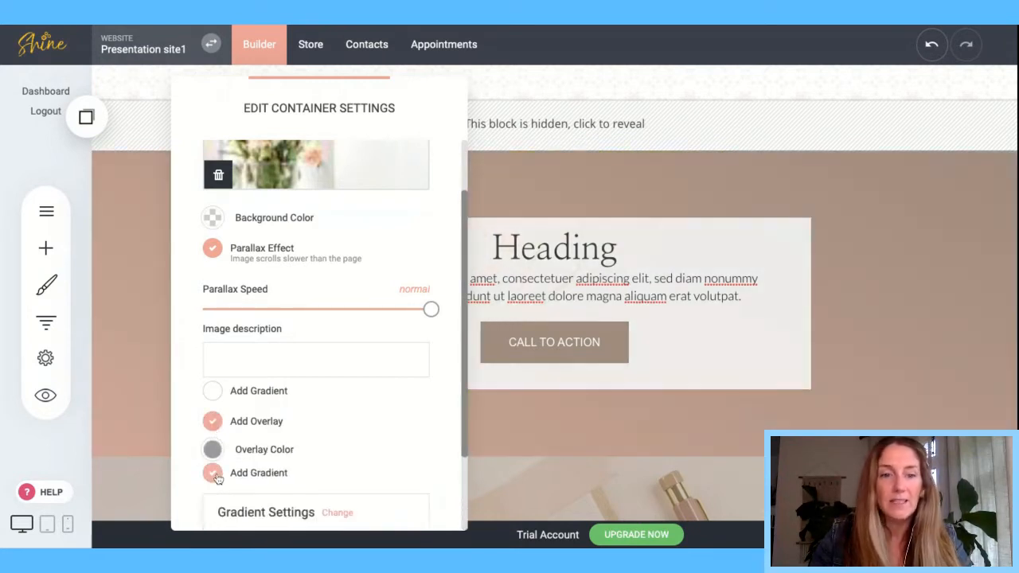
scroll(340, 462, "down", 1)
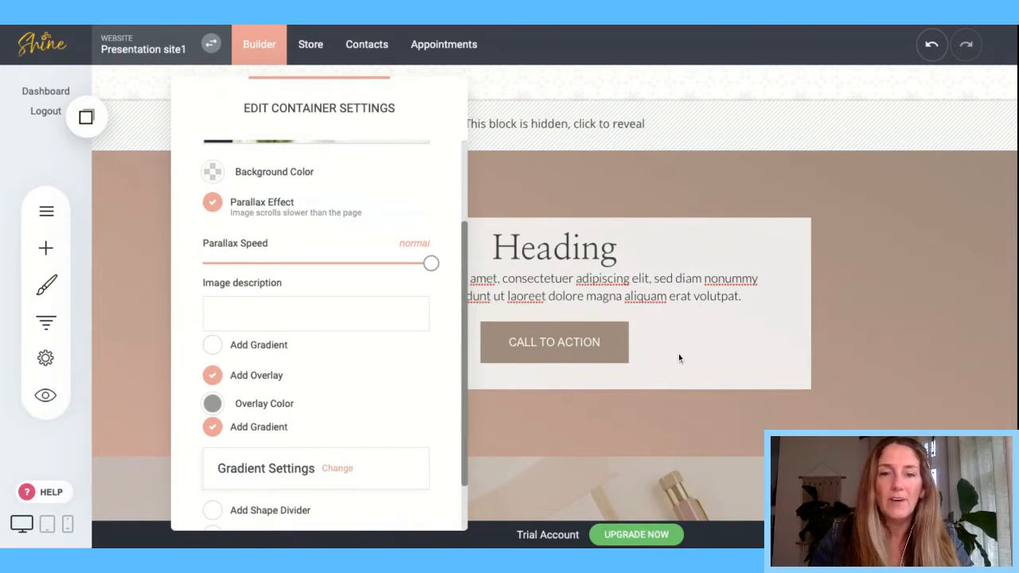
- Set the overlay gradient's start color to dark green (#0B662D) and its end color to yellow (#FAC51C), and close the settings
left_click(335, 473)
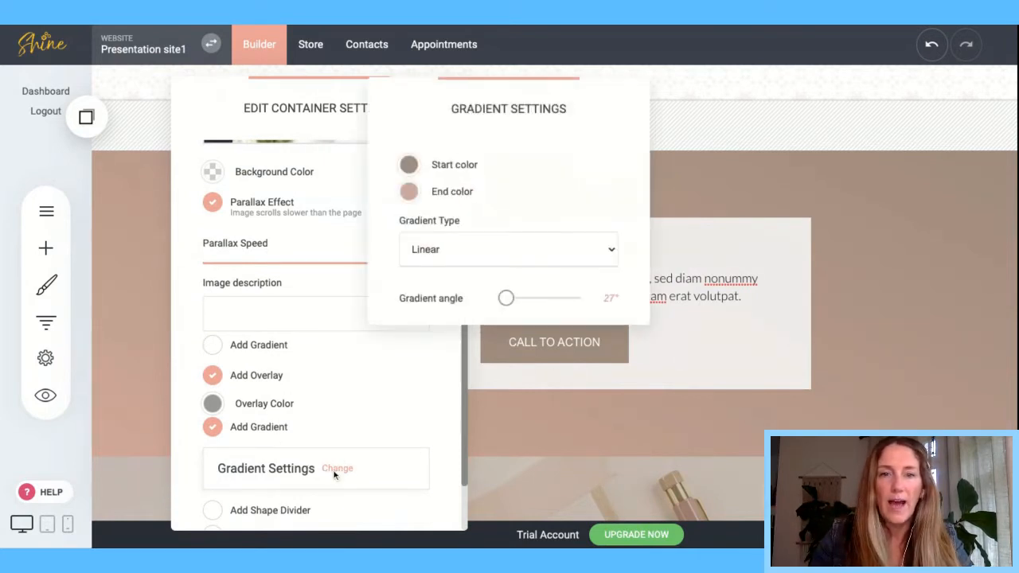
left_click(409, 165)
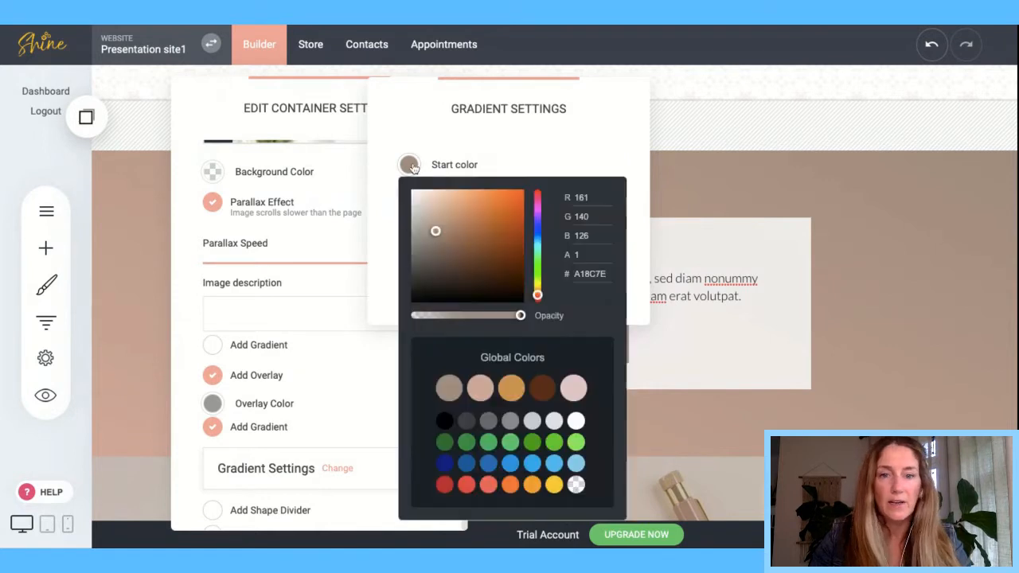
left_click(445, 444)
left_click(565, 164)
left_click(409, 193)
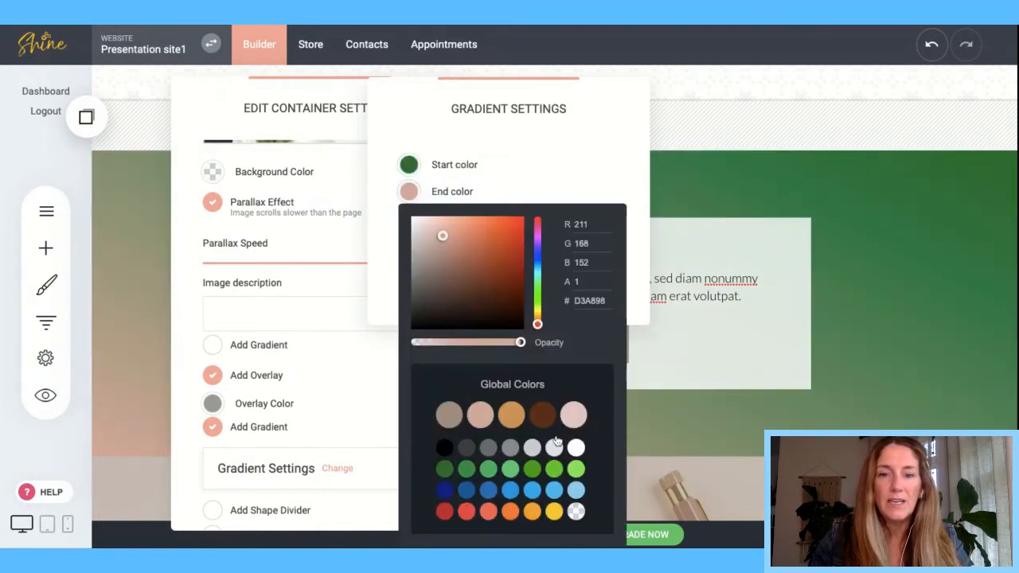
left_click(554, 512)
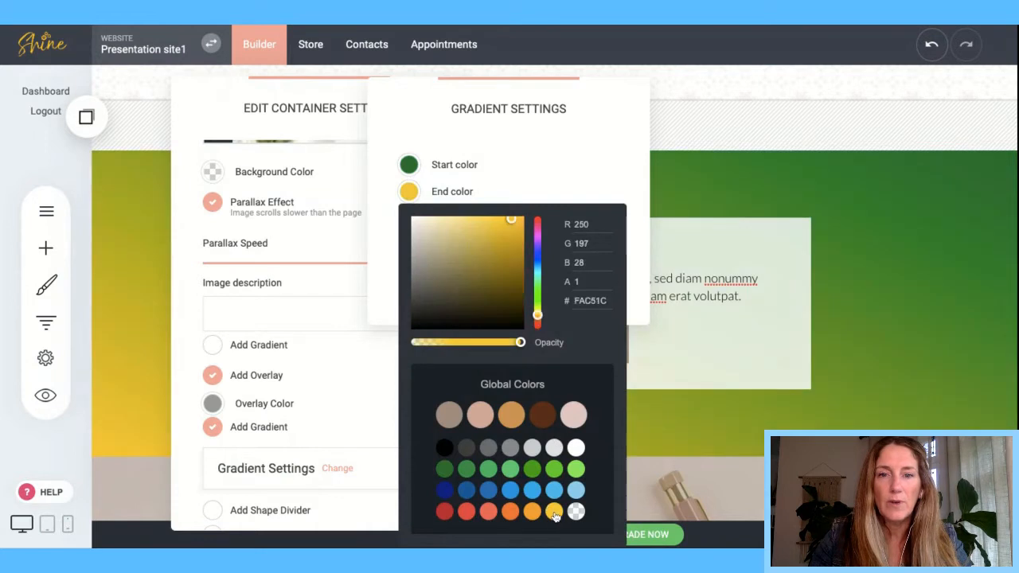
left_click(580, 184)
left_click(701, 195)
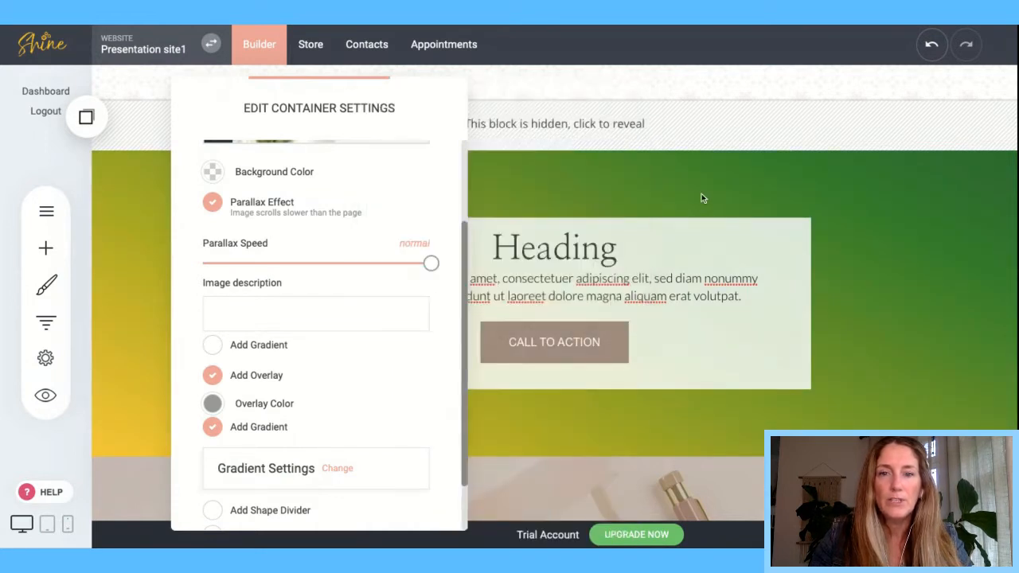
left_click(701, 195)
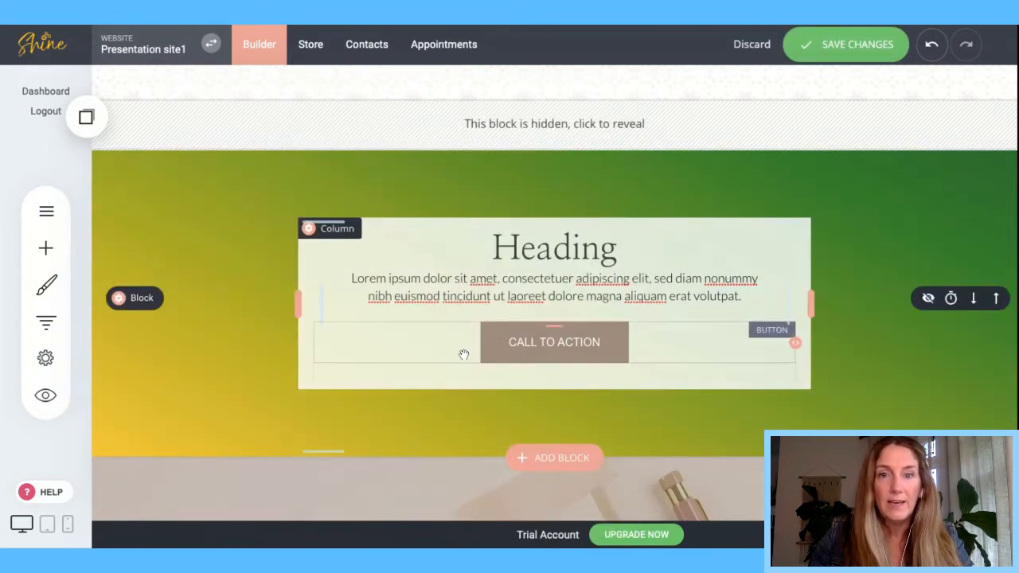
- Reopen the floral block's overlay gradient settings and reduce the green start color's opacity to about 0.47
left_click(139, 303)
scroll(288, 489, "down", 2)
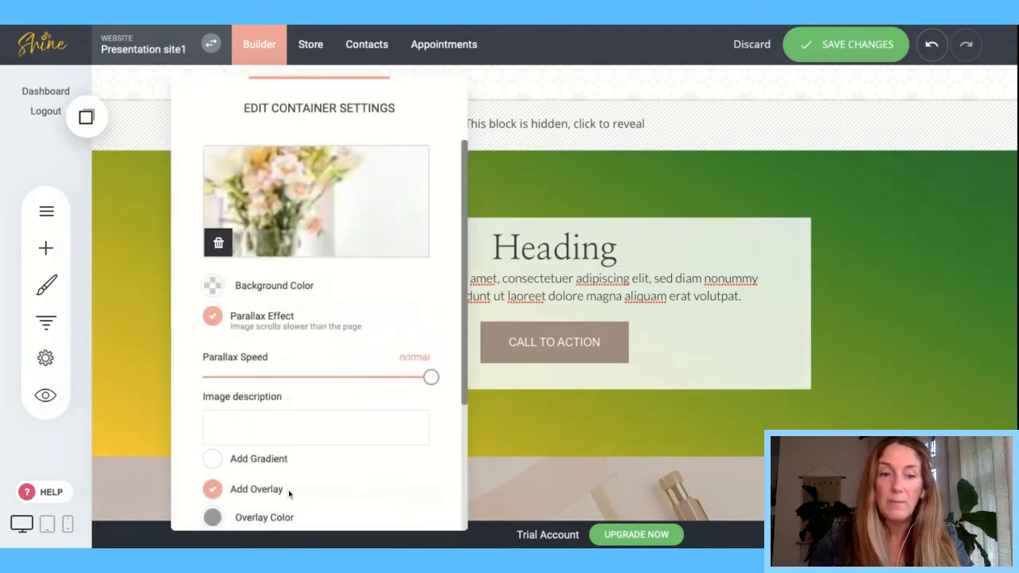
scroll(289, 490, "down", 1)
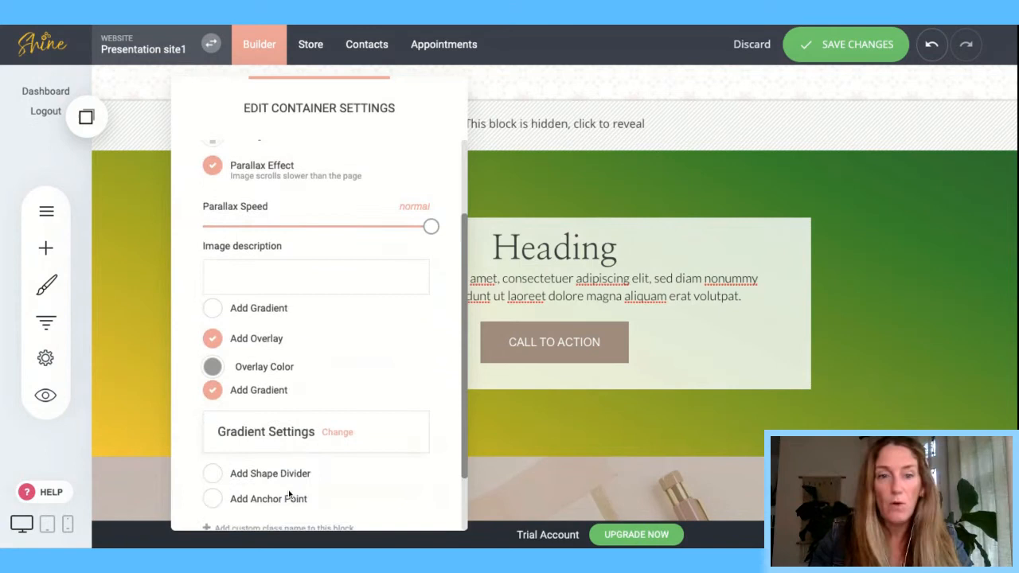
left_click(341, 431)
left_click(410, 164)
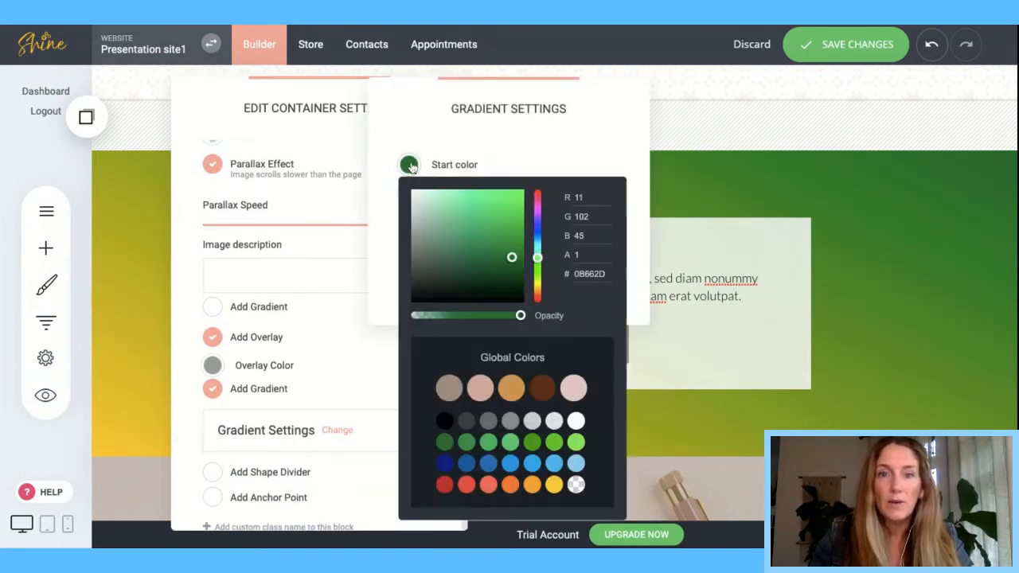
left_click_drag(519, 317, 472, 316)
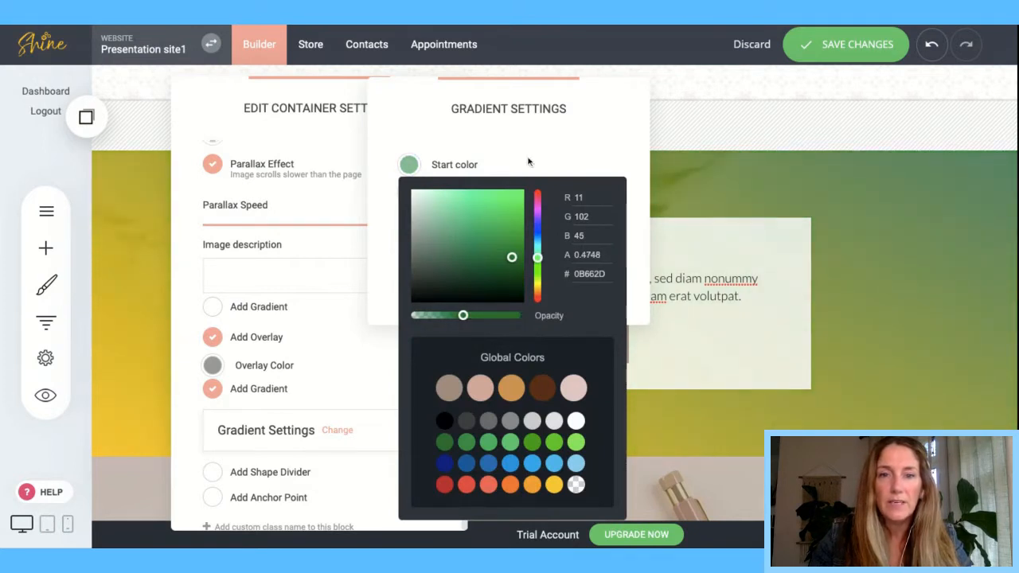
left_click(530, 163)
- Reduce the yellow end color's opacity to about 0.38 and close the gradient and container settings
left_click(410, 193)
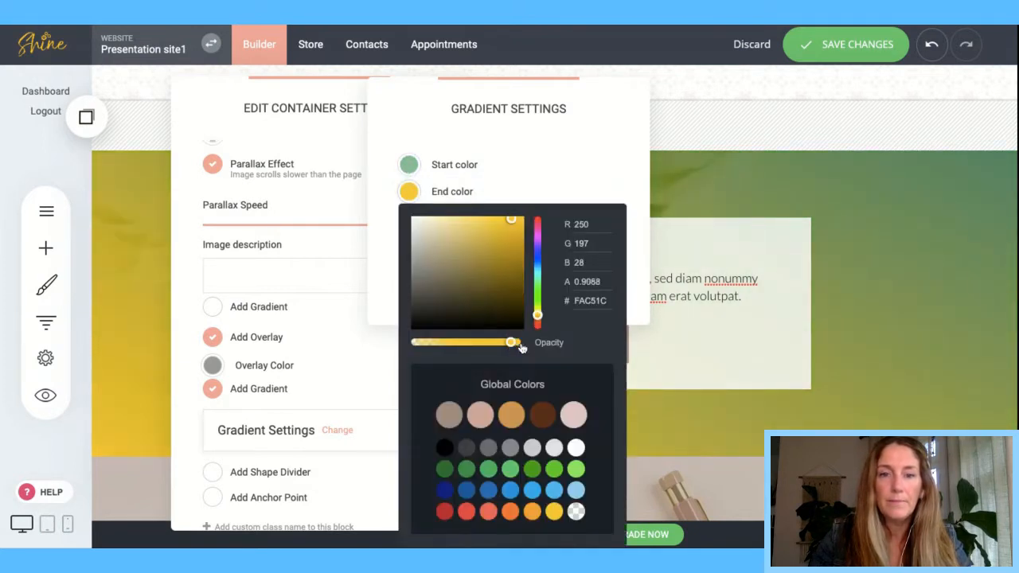
left_click_drag(520, 342, 453, 343)
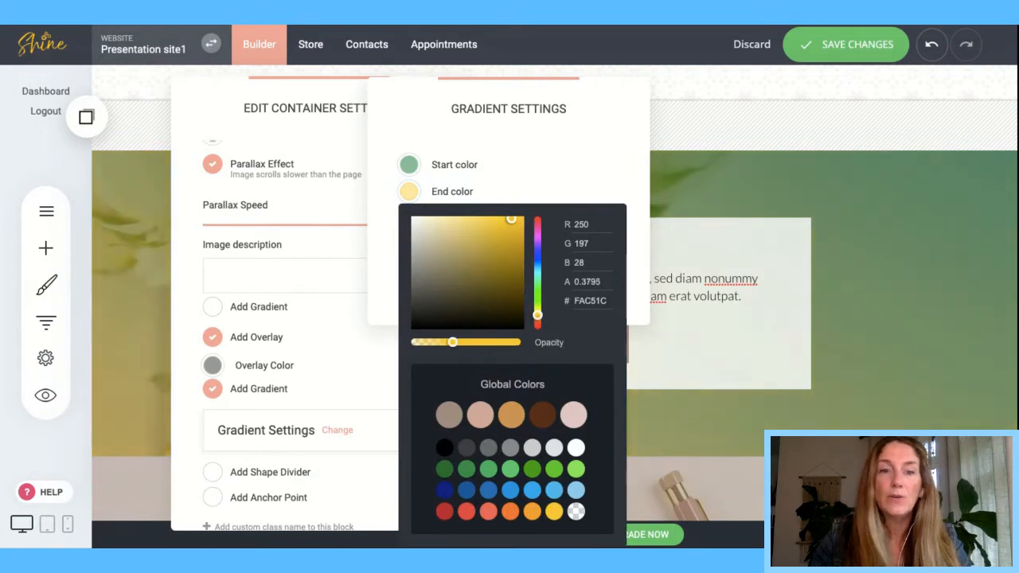
left_click(578, 143)
left_click(694, 169)
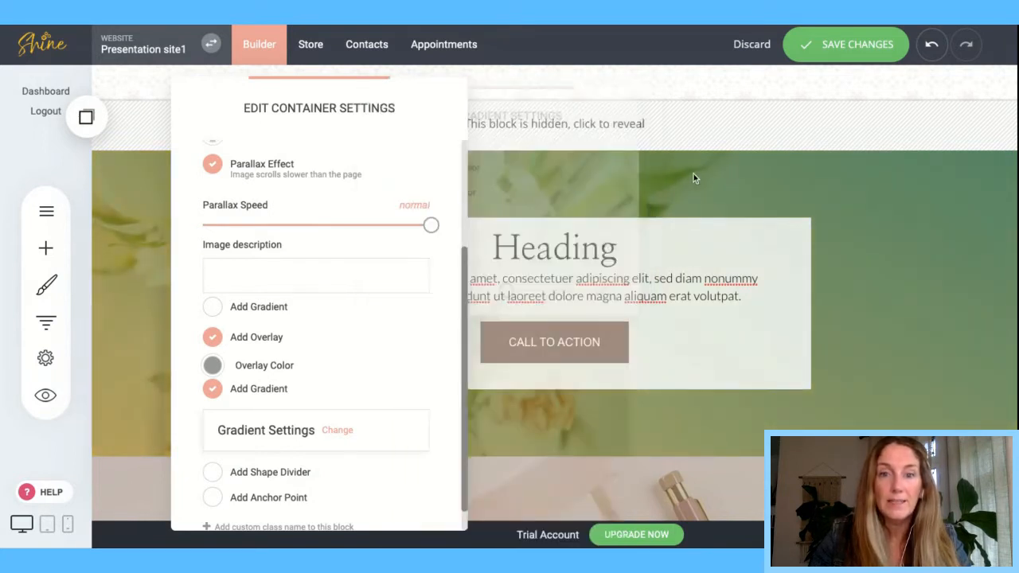
left_click(697, 186)
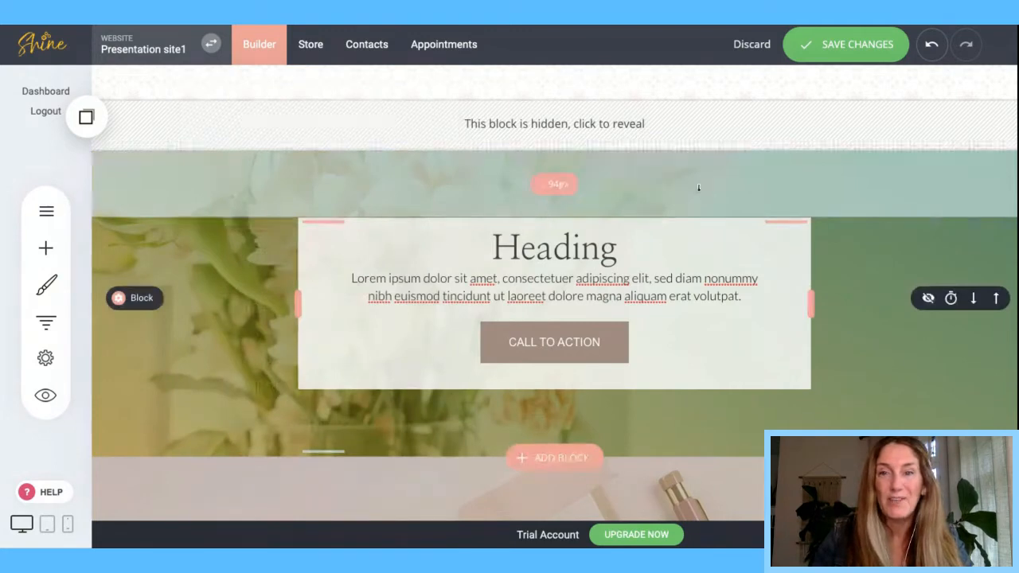
- Save the changes and preview the floral block's gradient overlay in the website preview
left_click(840, 49)
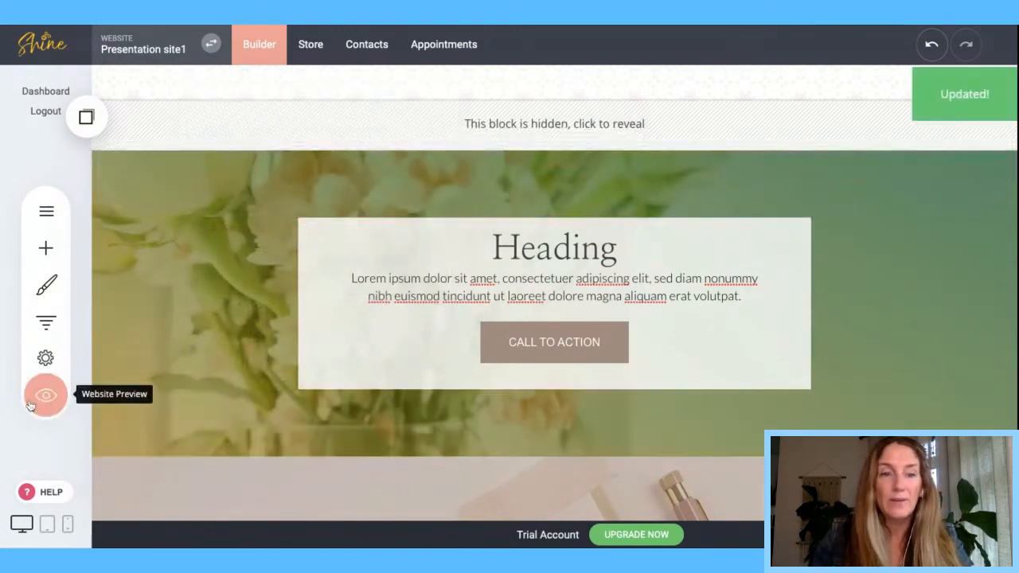
left_click(39, 402)
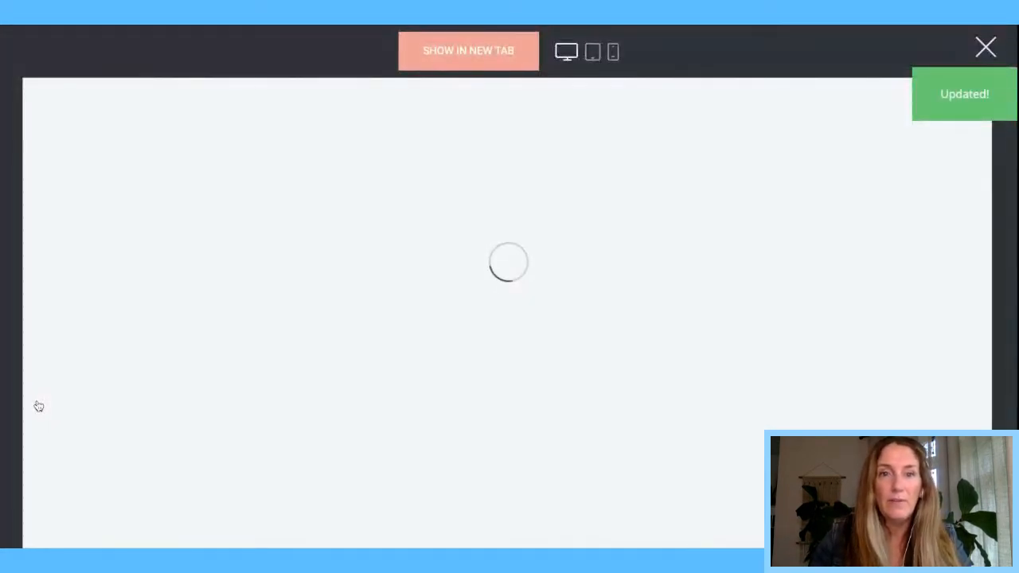
scroll(305, 352, "down", 15)
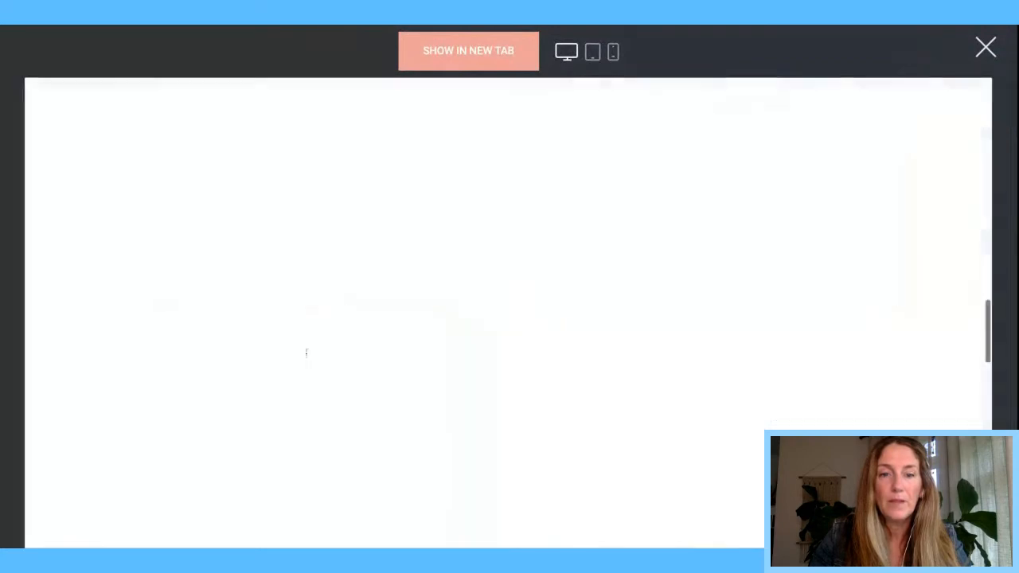
scroll(444, 219, "down", 3)
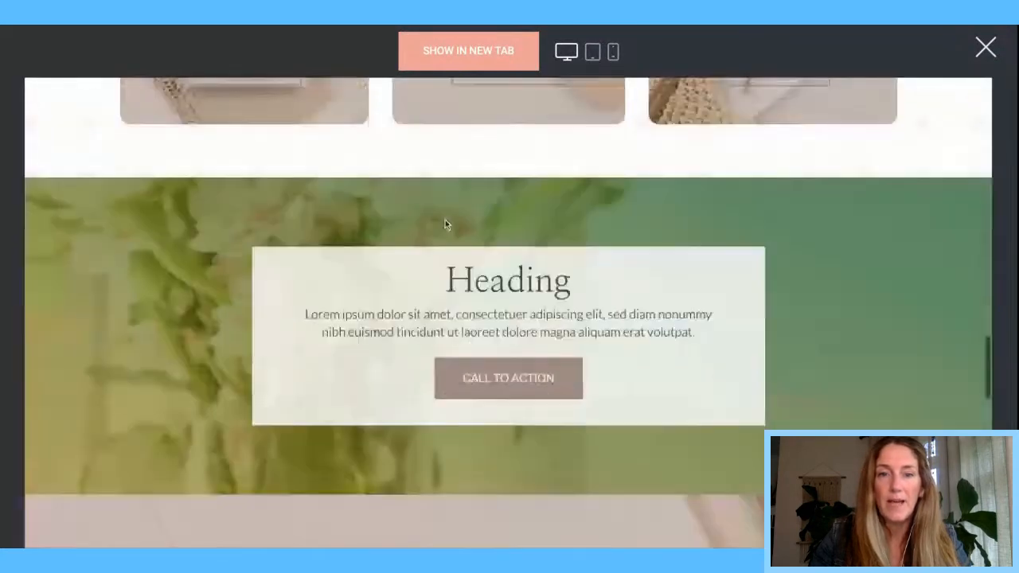
scroll(446, 225, "up", 2)
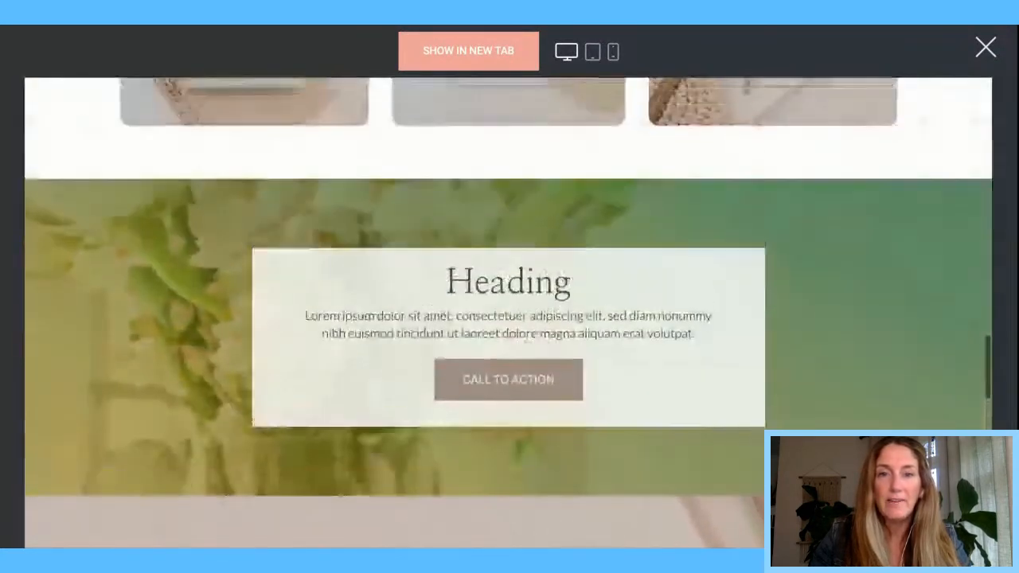
- Examine how the floral block's gradient overlay looks while scrolling in the preview, and close the preview
scroll(439, 291, "down", 2)
scroll(126, 452, "up", 1)
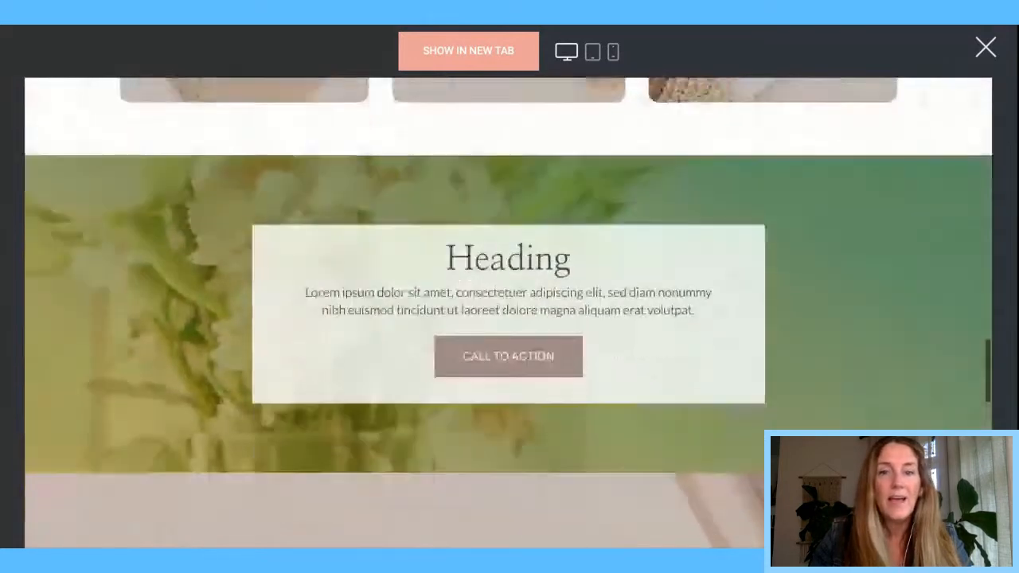
scroll(124, 445, "down", 2)
scroll(125, 446, "up", 1)
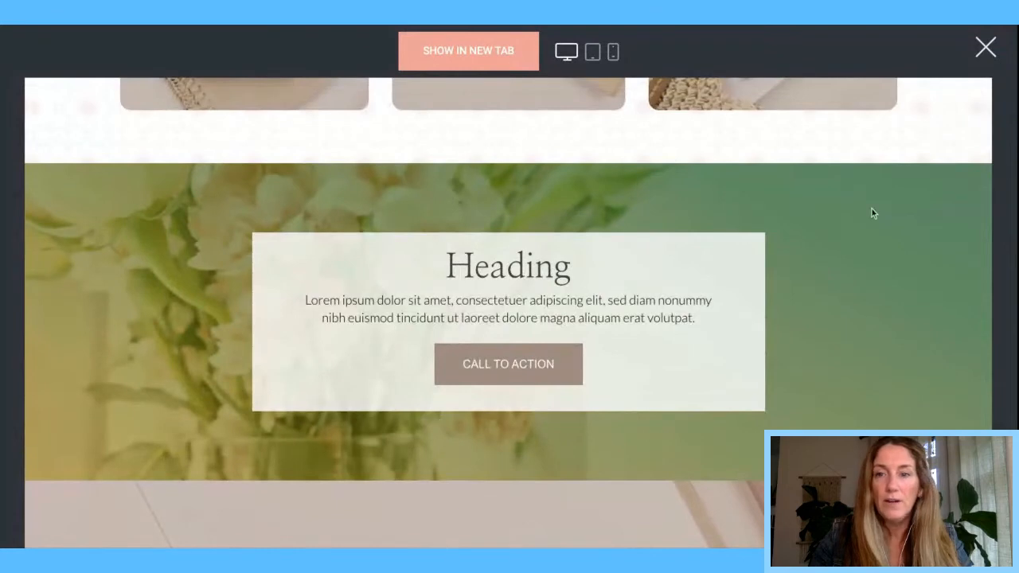
left_click(985, 49)
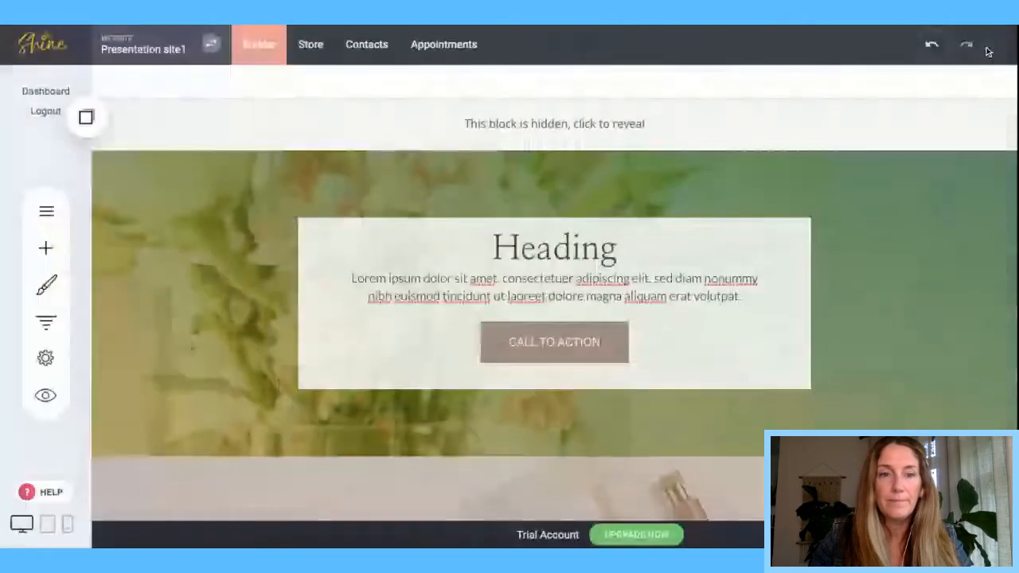
- Reopen the floral block's overlay gradient settings and inspect the start color's picker
left_click(141, 299)
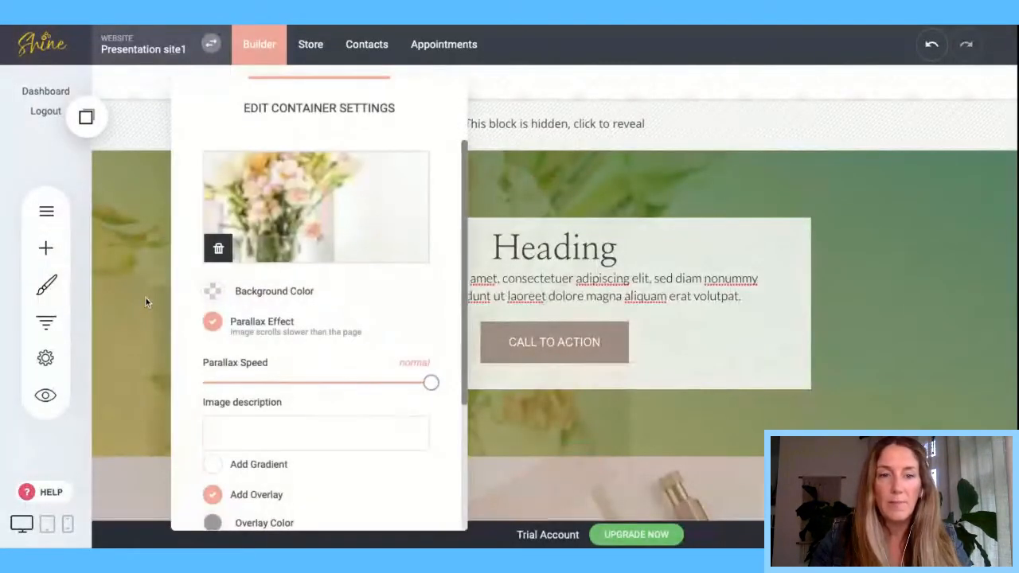
scroll(292, 387, "down", 2)
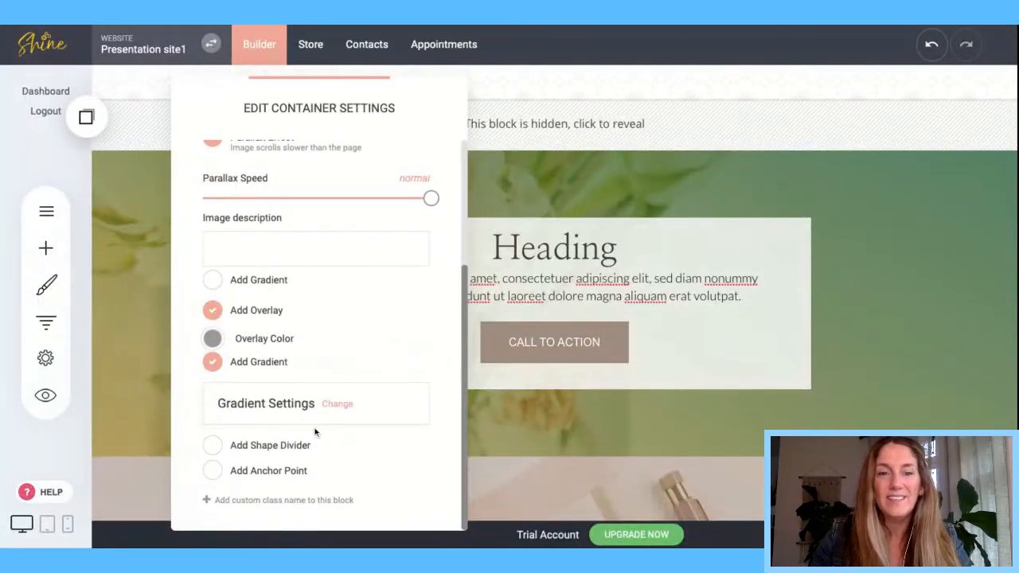
left_click(343, 406)
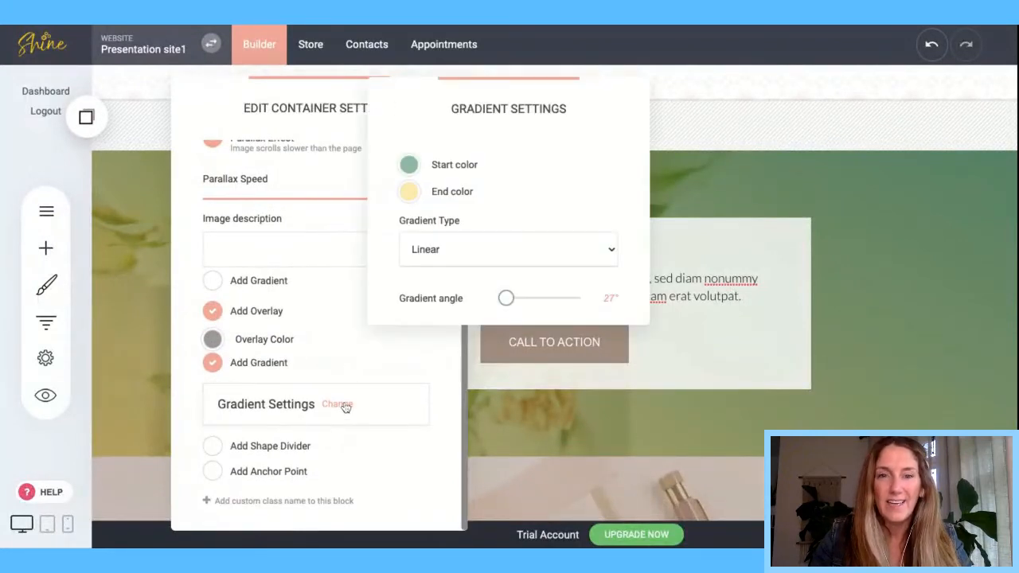
left_click(408, 164)
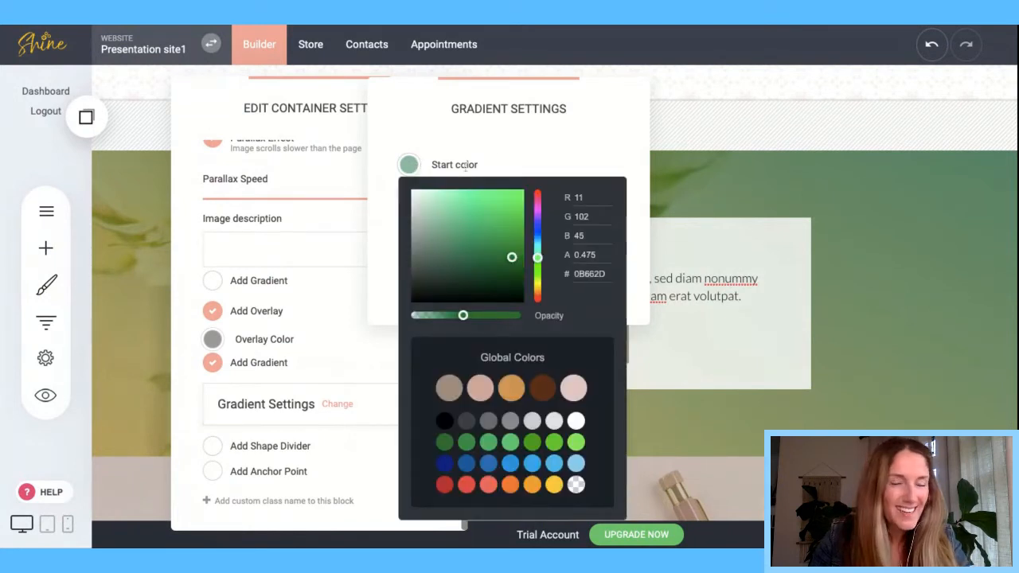
left_click(493, 144)
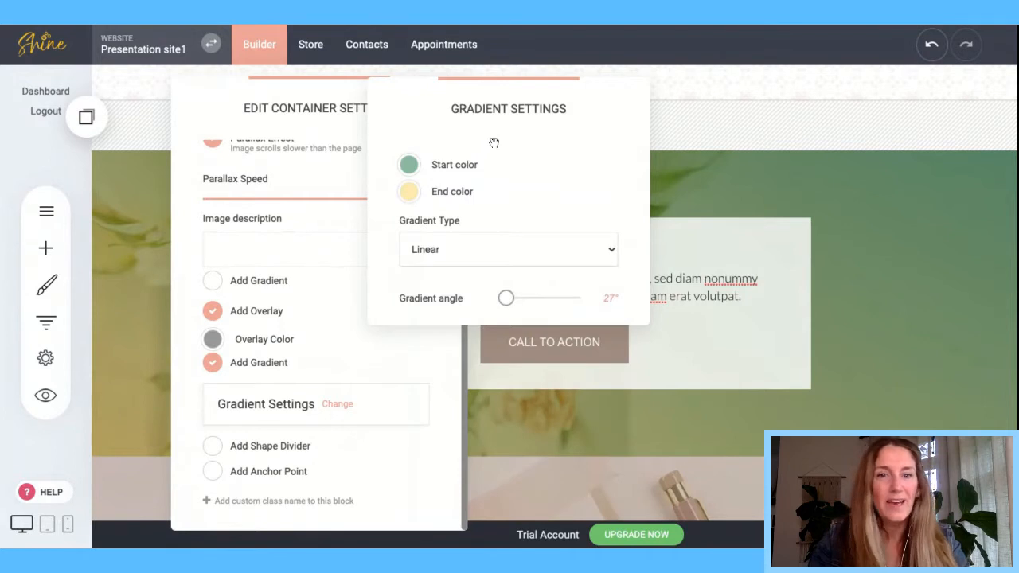
- Try the Radial type for the overlay gradient, return it to Linear with a larger angle, and save the changes
left_click(450, 266)
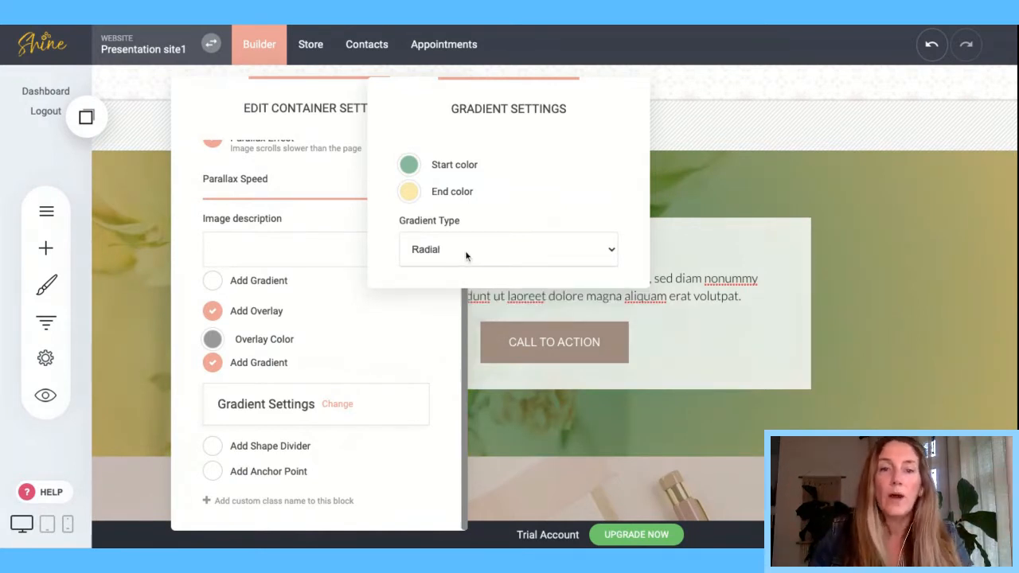
left_click(470, 243)
left_click_drag(509, 300, 538, 297)
left_click(367, 368)
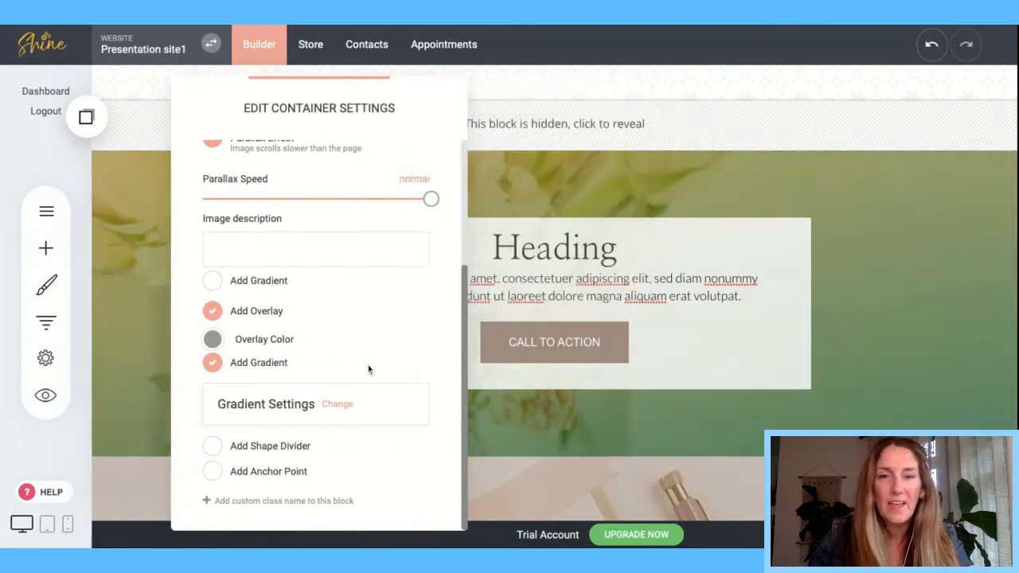
left_click(568, 200)
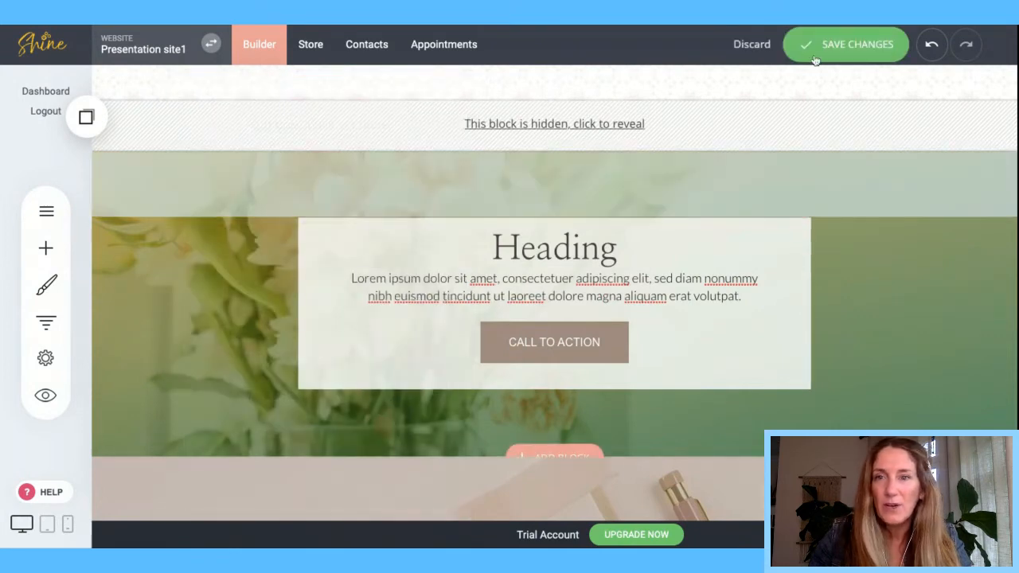
left_click(856, 53)
- Open the container settings of the pink block below the photo section and turn its shape divider off and back on
scroll(828, 151, "up", 5)
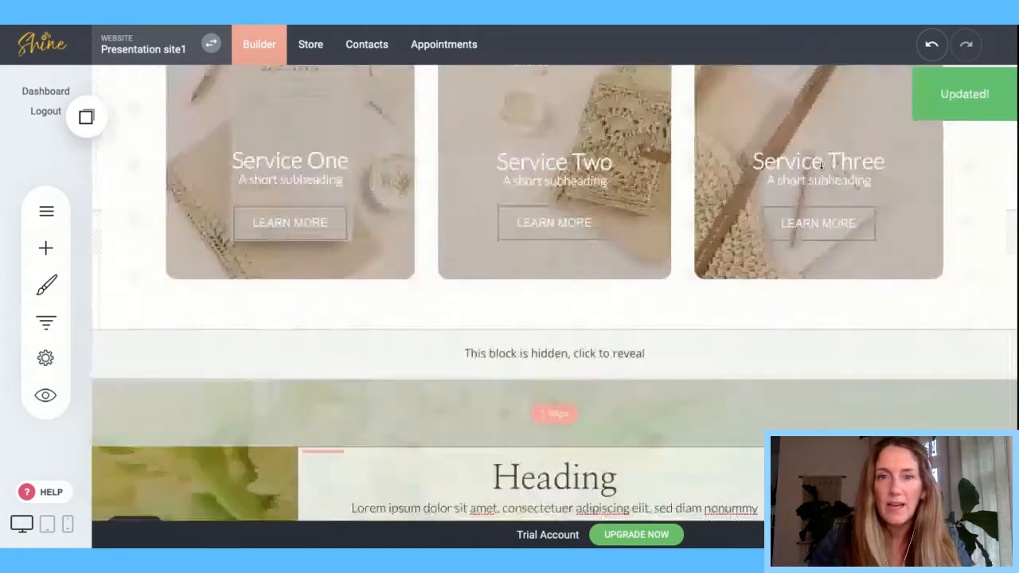
scroll(820, 165, "up", 10)
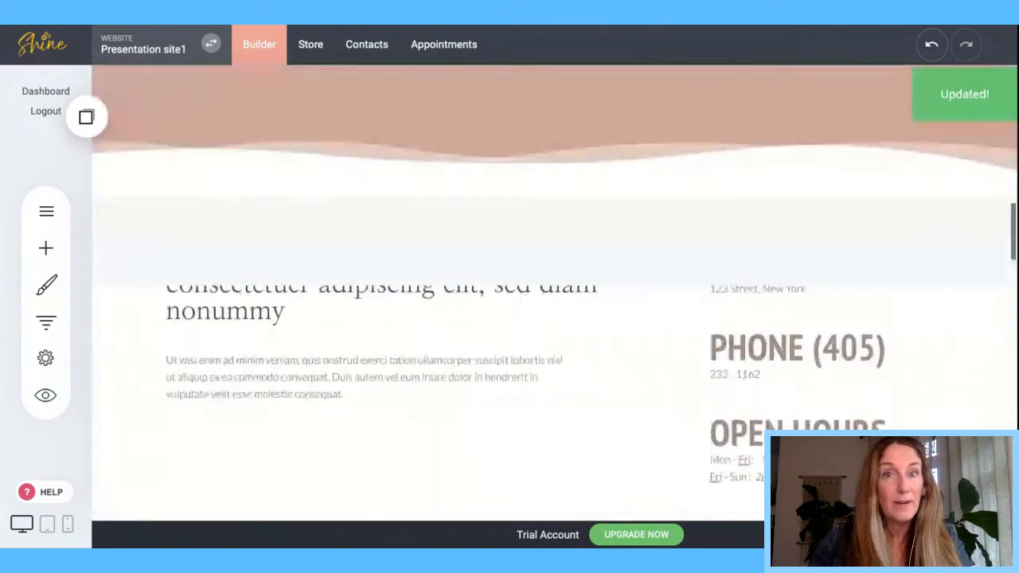
scroll(554, 255, "up", 1)
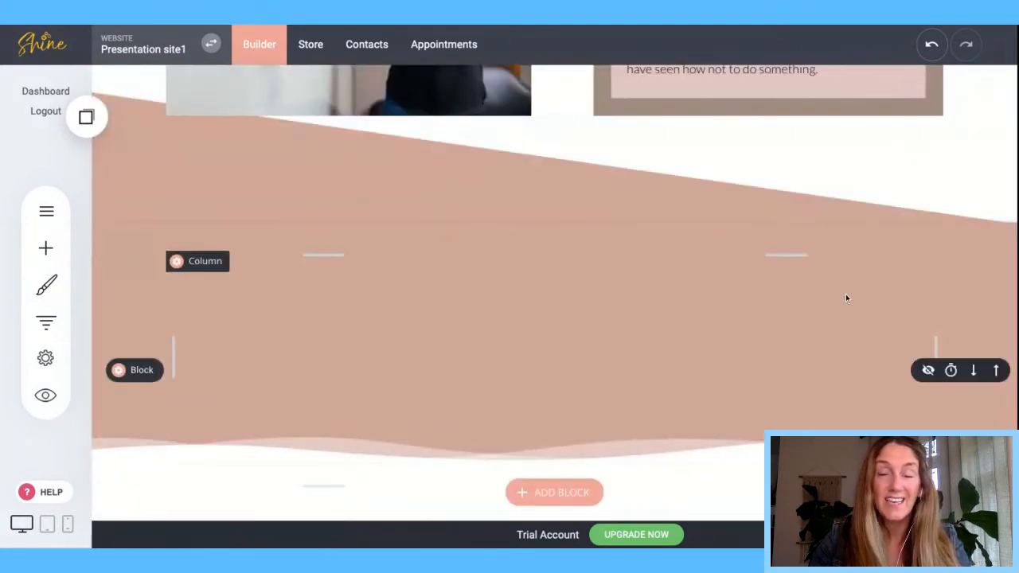
scroll(850, 244, "up", 4)
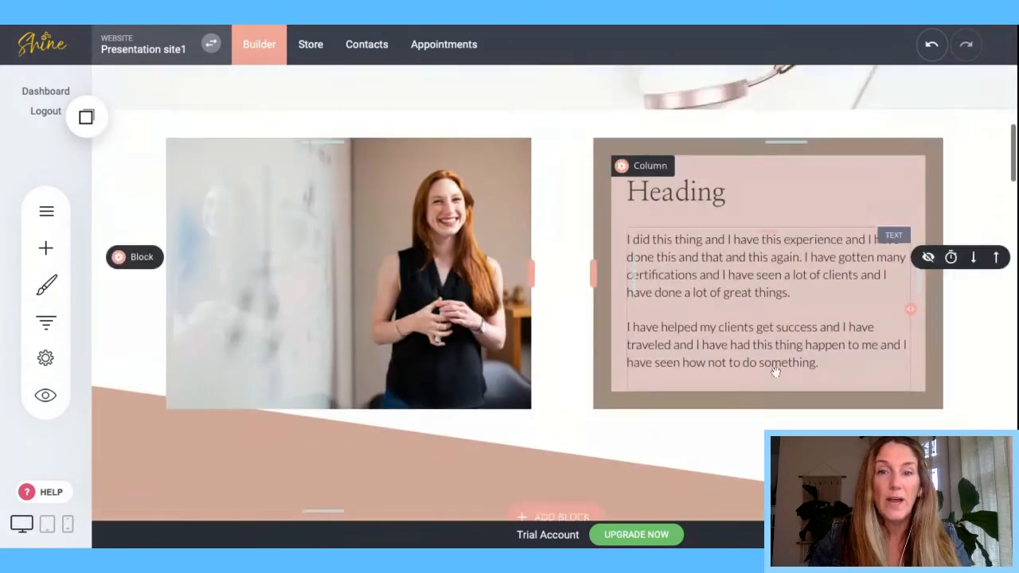
scroll(776, 371, "down", 3)
scroll(403, 400, "down", 2)
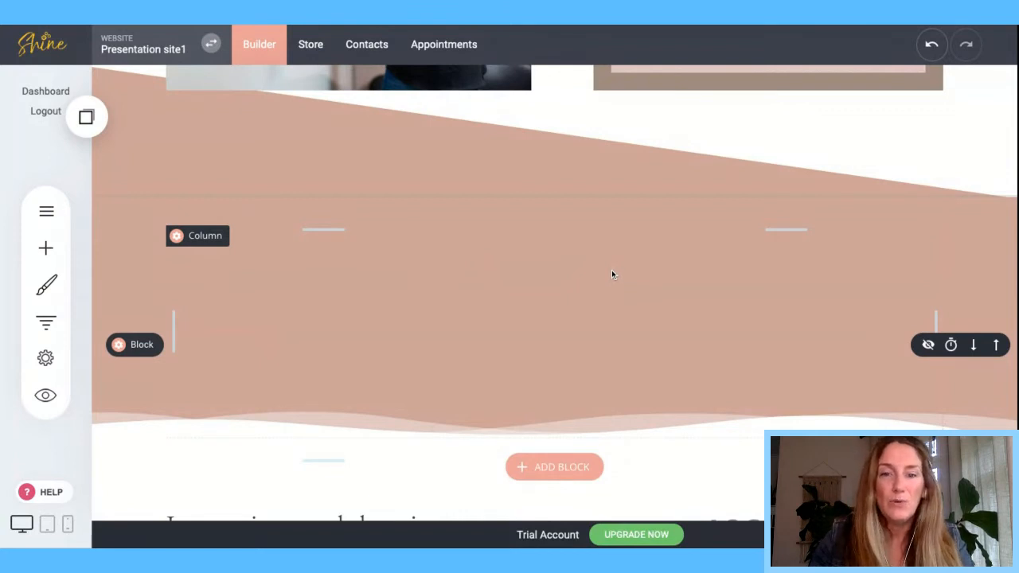
left_click(547, 353)
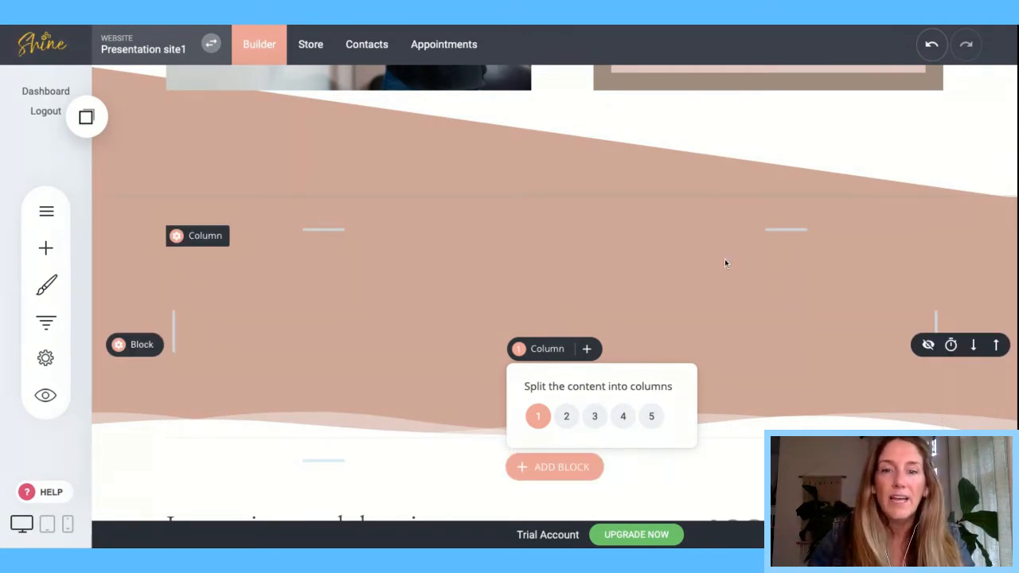
left_click(443, 291)
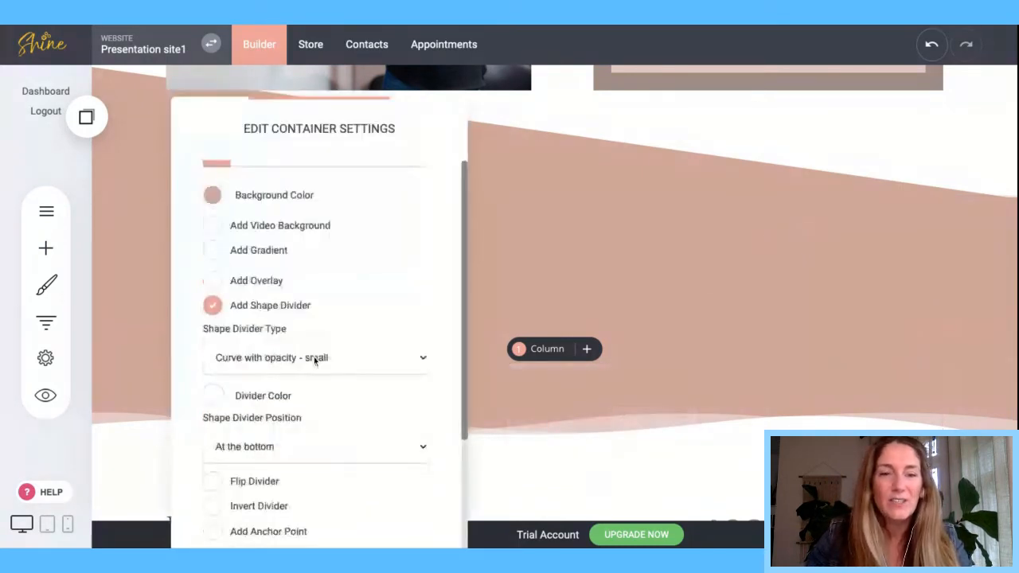
scroll(315, 360, "down", 1)
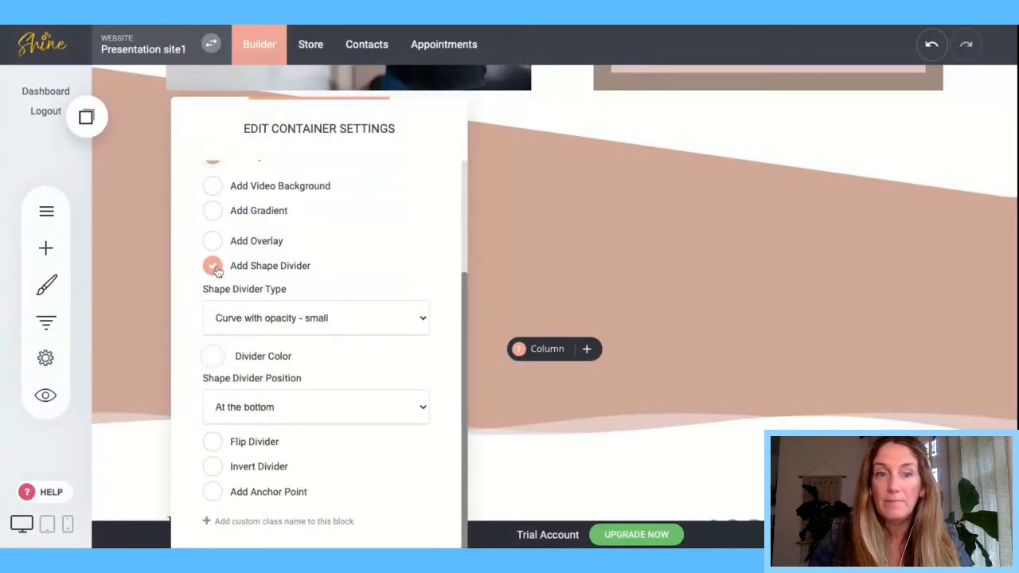
left_click(213, 266)
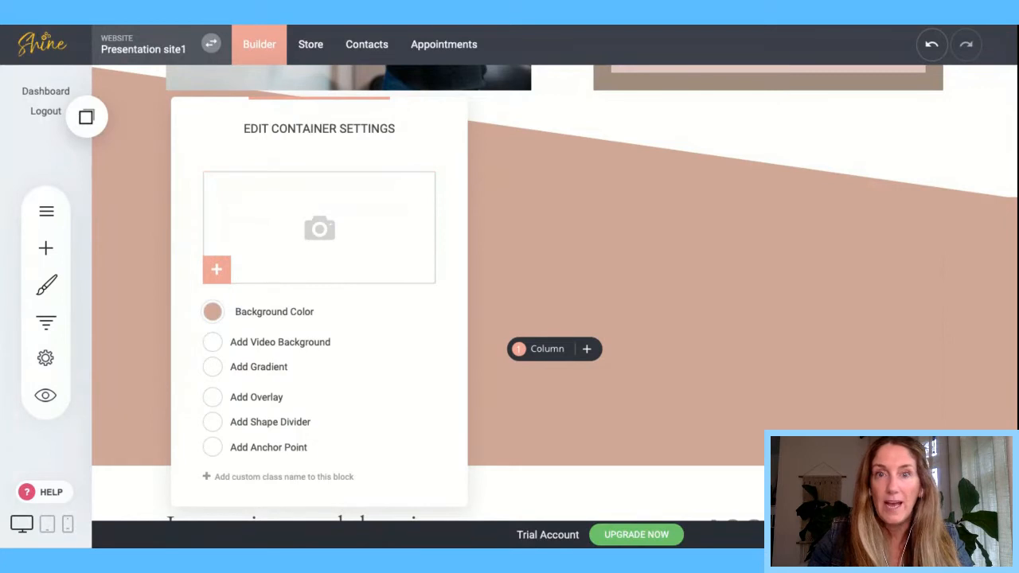
left_click(214, 422)
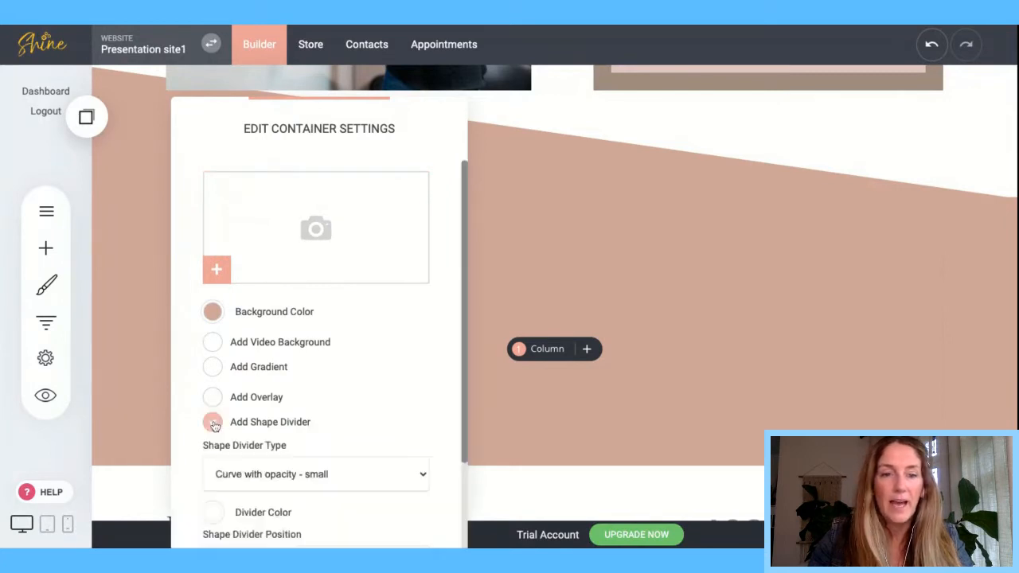
- Set the pink block's shape divider type to Triangle and enable Invert Divider and Flip Divider
scroll(337, 416, "down", 3)
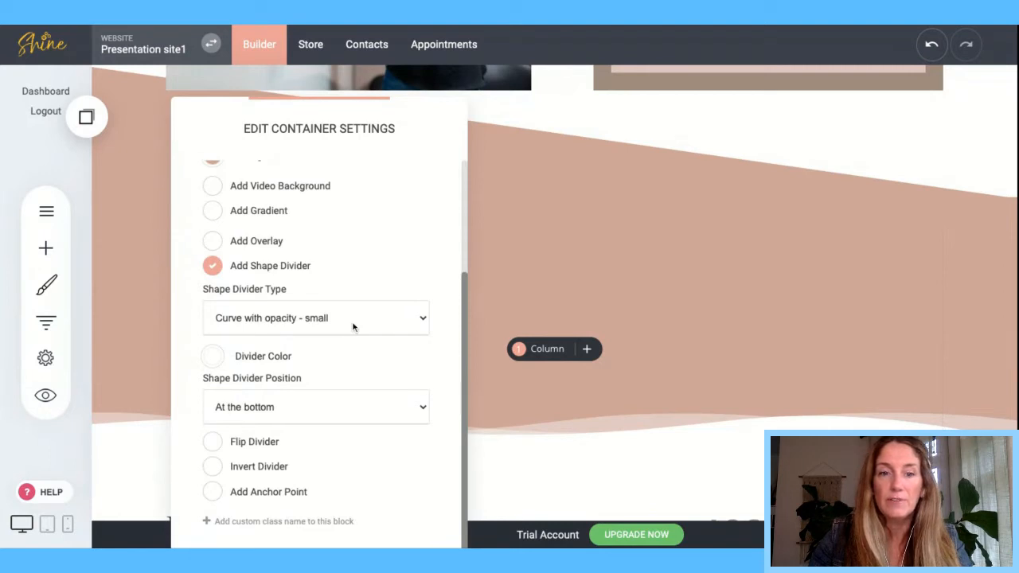
left_click(328, 328)
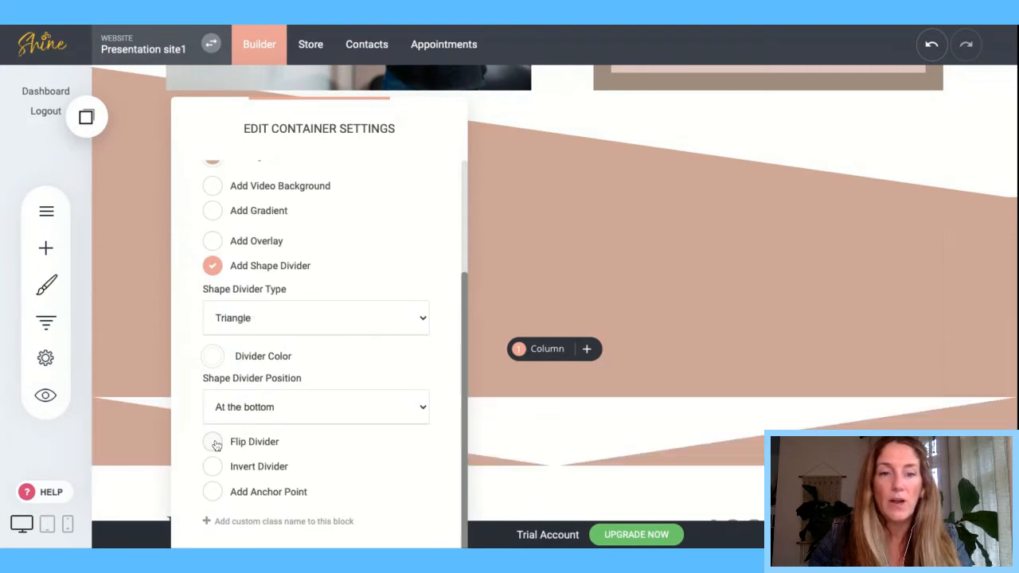
left_click(213, 467)
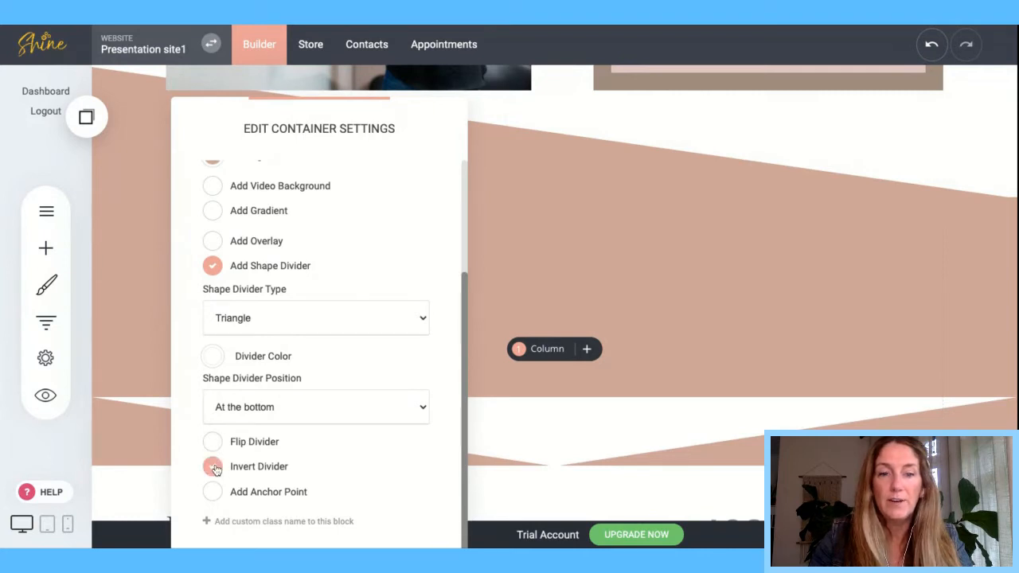
left_click(213, 468)
left_click(214, 443)
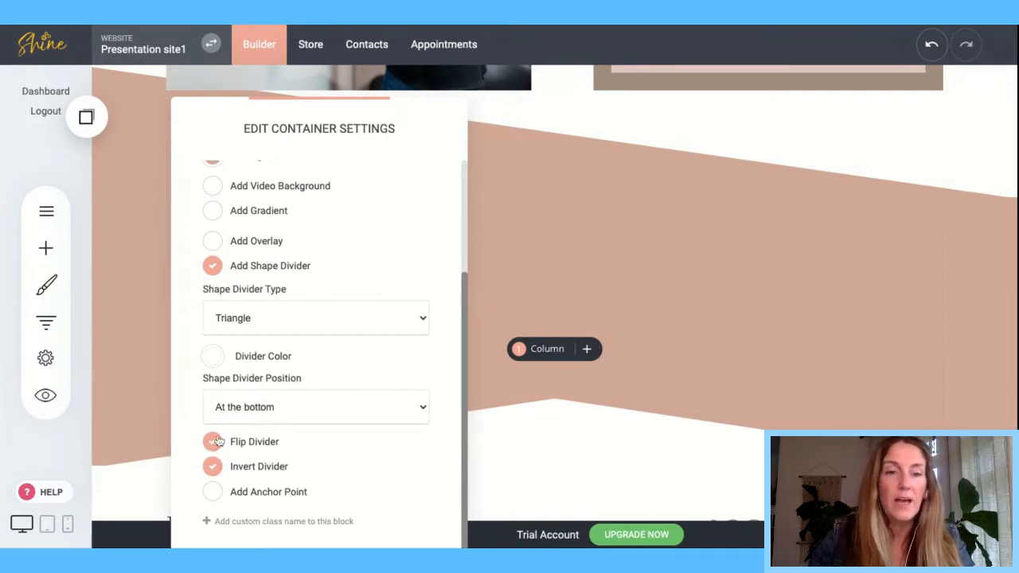
- Change the shape divider type to the "undefined" off-center triangle, disable Flip Divider, and close the container settings
left_click(287, 338)
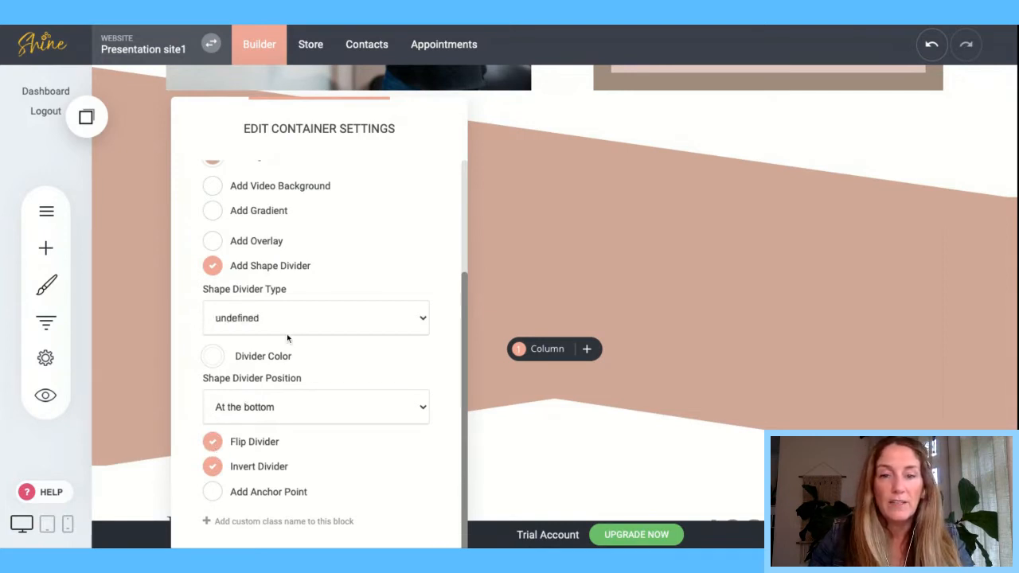
left_click(214, 443)
left_click(214, 443)
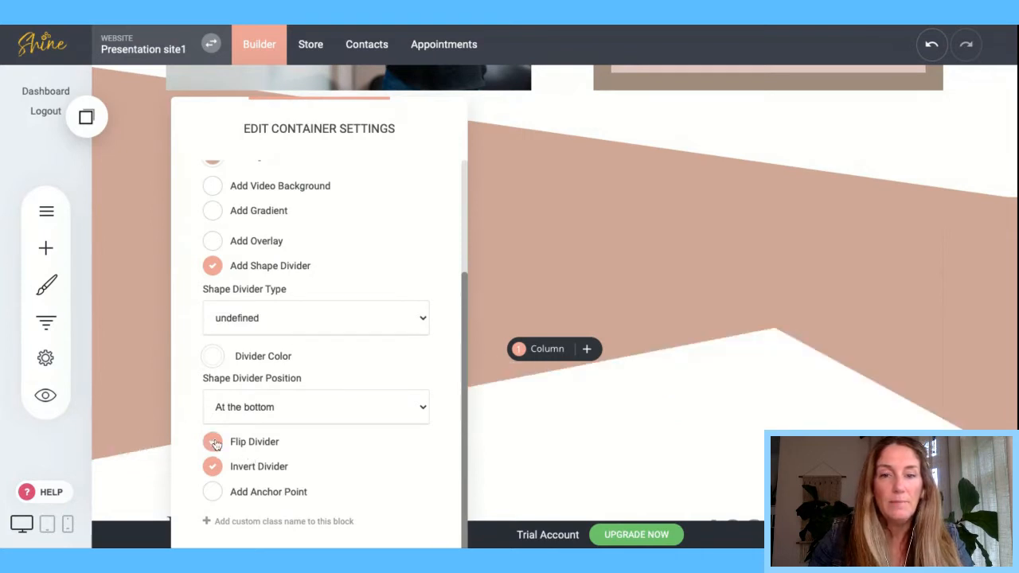
left_click(214, 444)
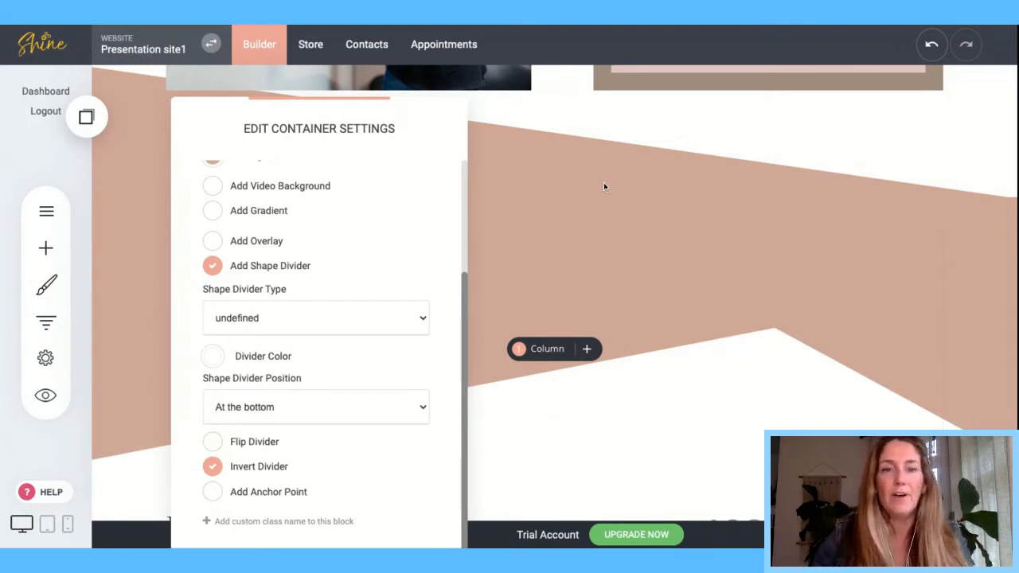
left_click(584, 241)
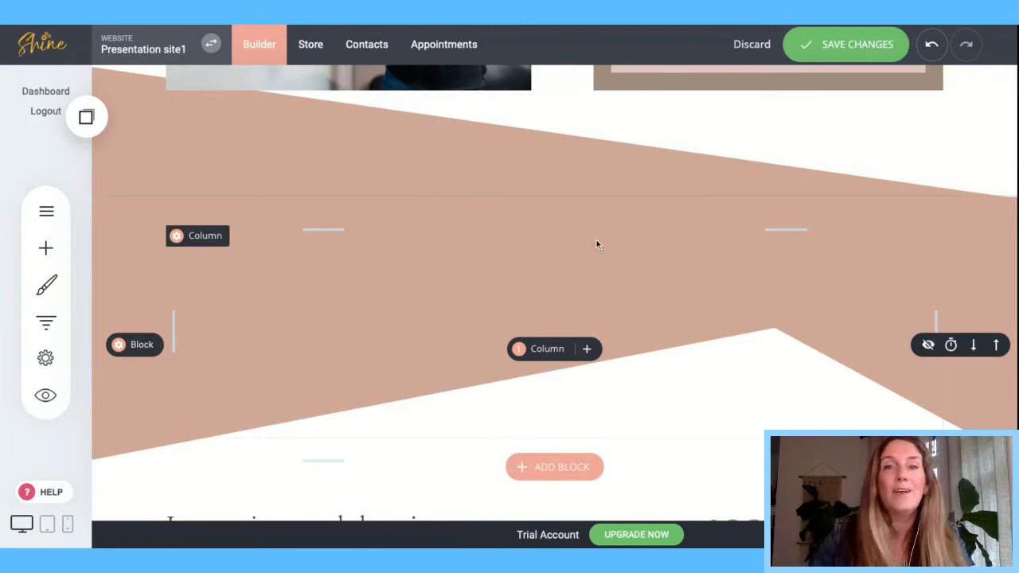
- Review the shape divider settings of the photo-and-heading block above, close them, and examine how its divider meets the pink block
mouse_move(627, 226)
scroll(626, 226, "up", 3)
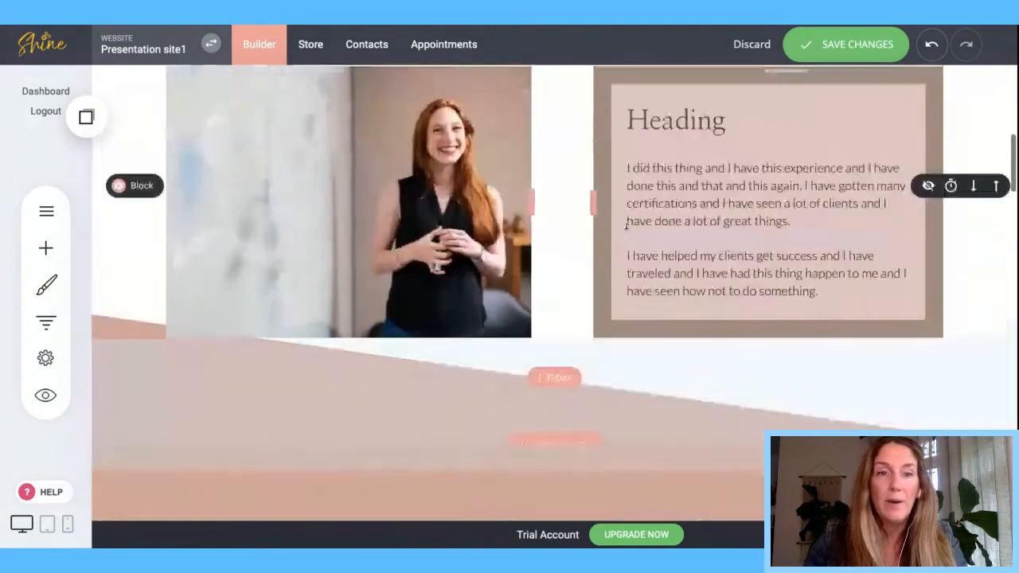
left_click(140, 207)
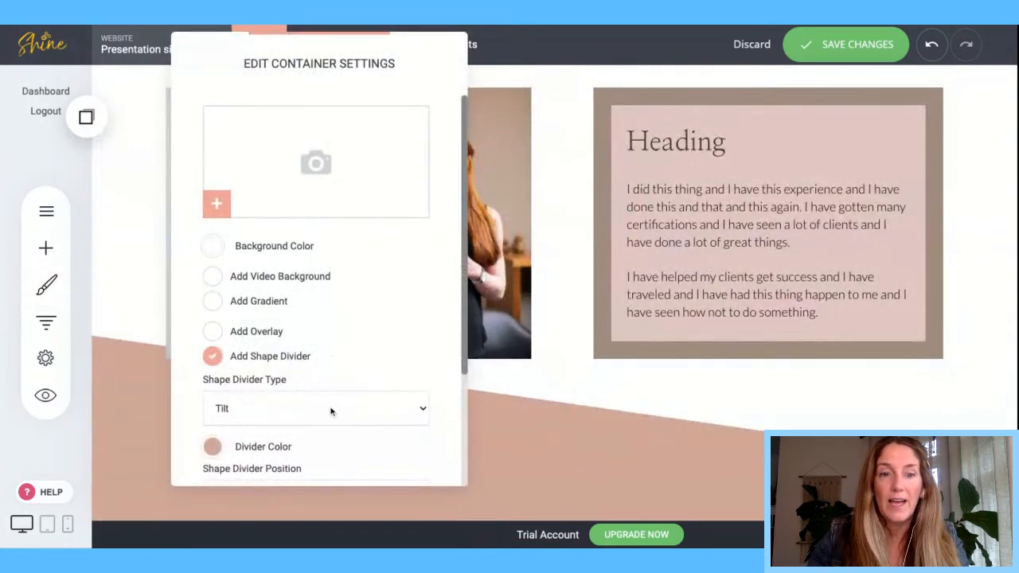
scroll(331, 411, "down", 2)
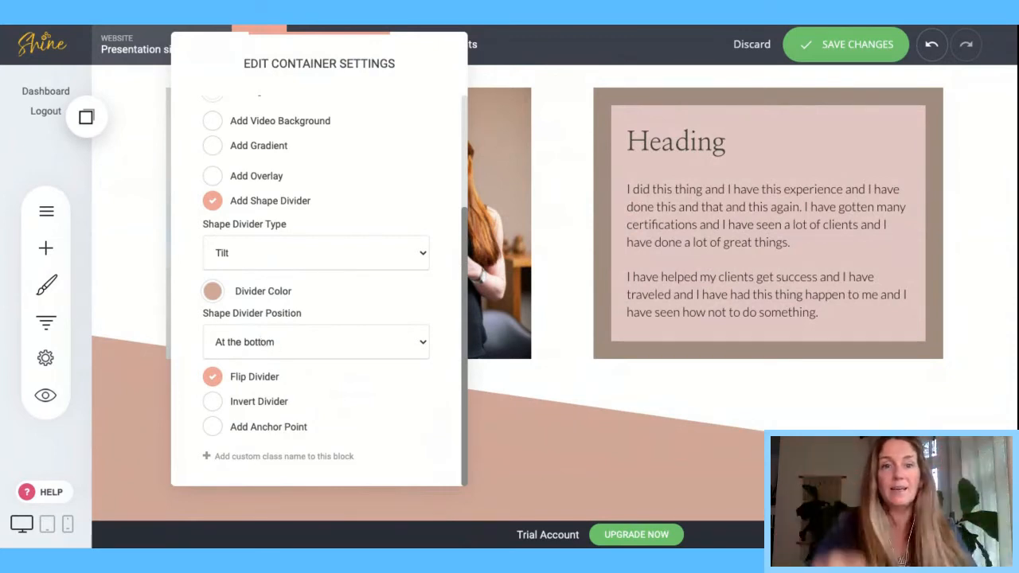
left_click(554, 412)
scroll(554, 412, "down", 3)
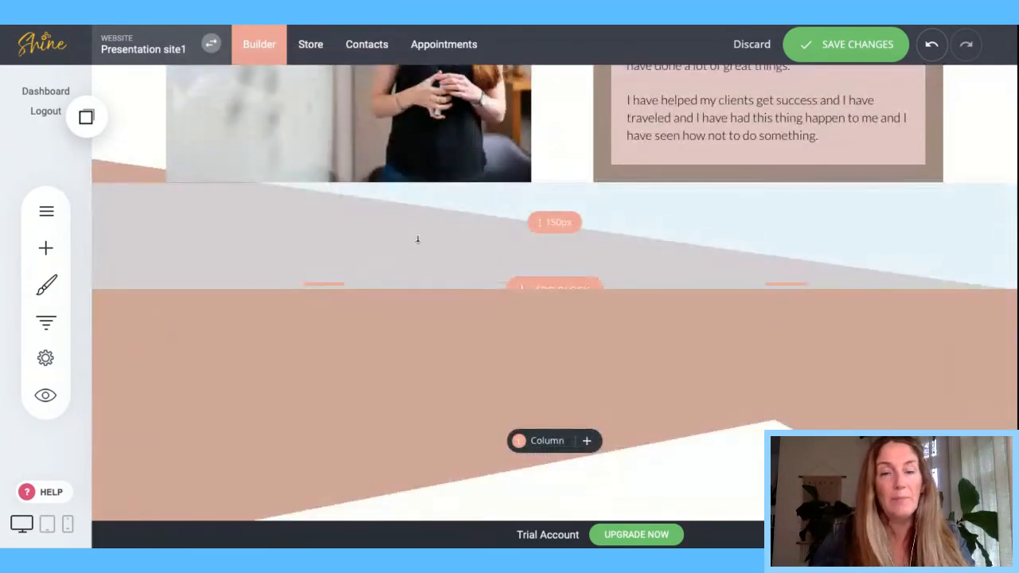
scroll(312, 117, "up", 2)
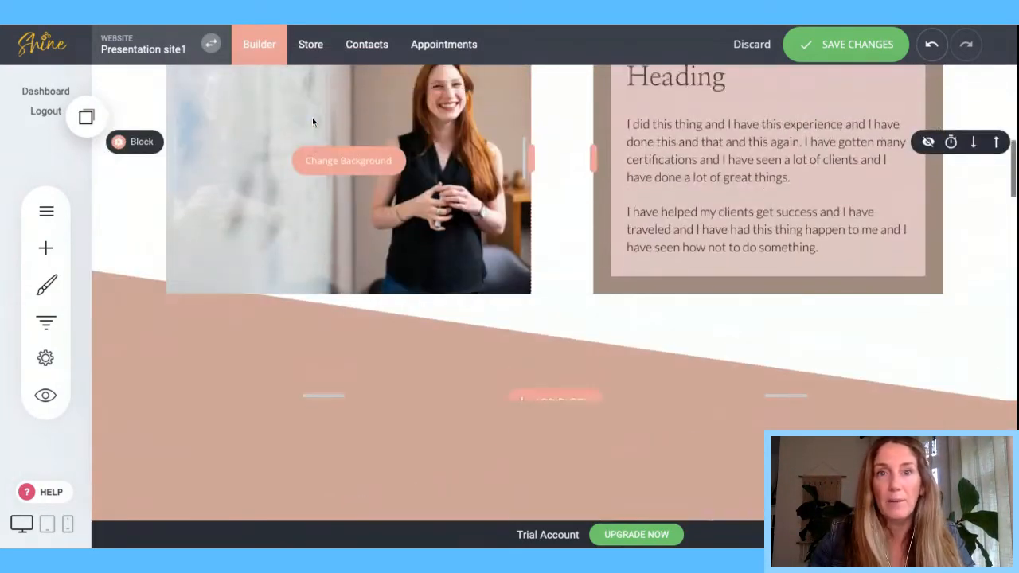
scroll(310, 273, "down", 3)
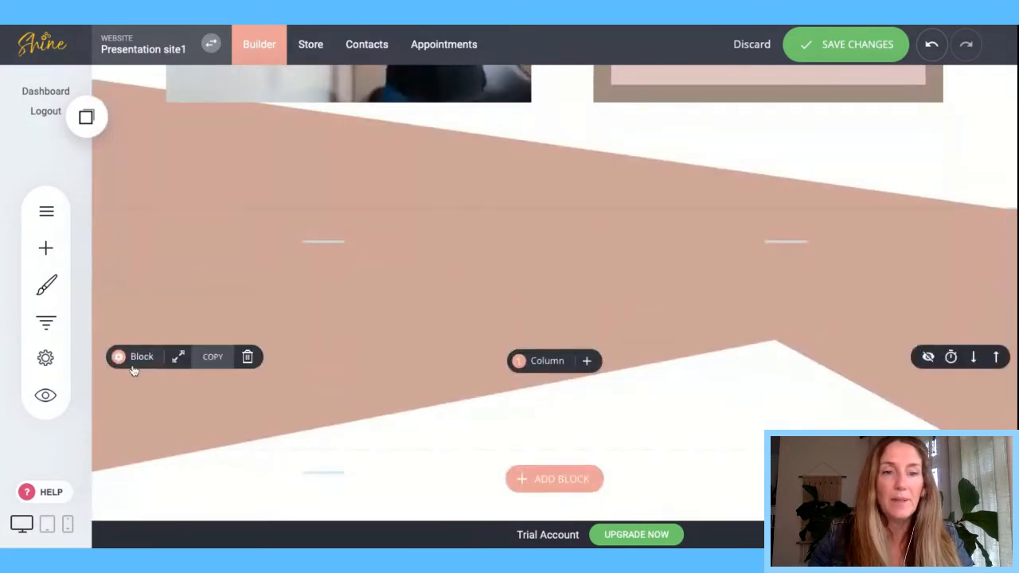
- Review the shape divider options in the pink block's container settings and close them
left_click(133, 367)
scroll(227, 406, "down", 4)
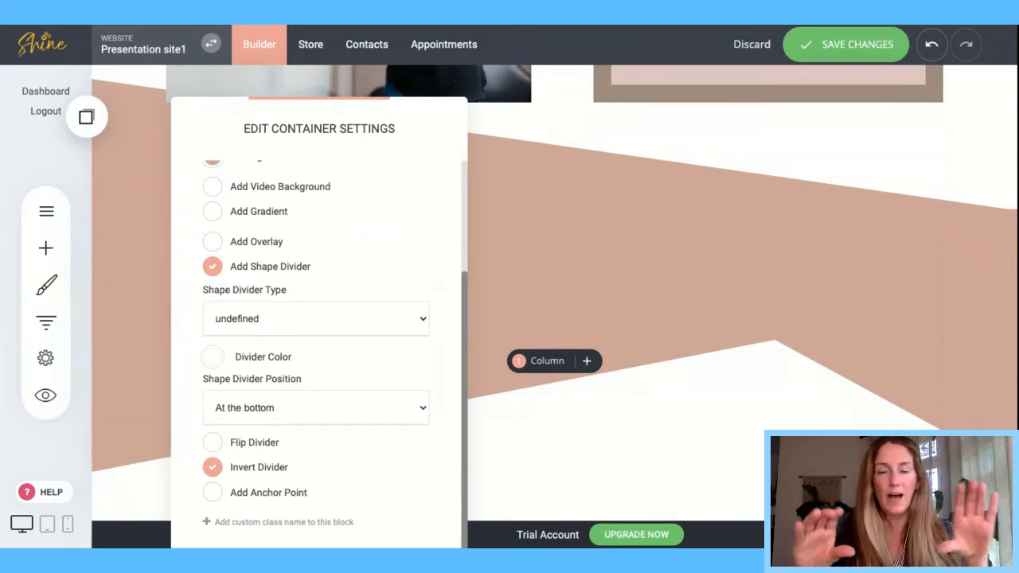
left_click(556, 248)
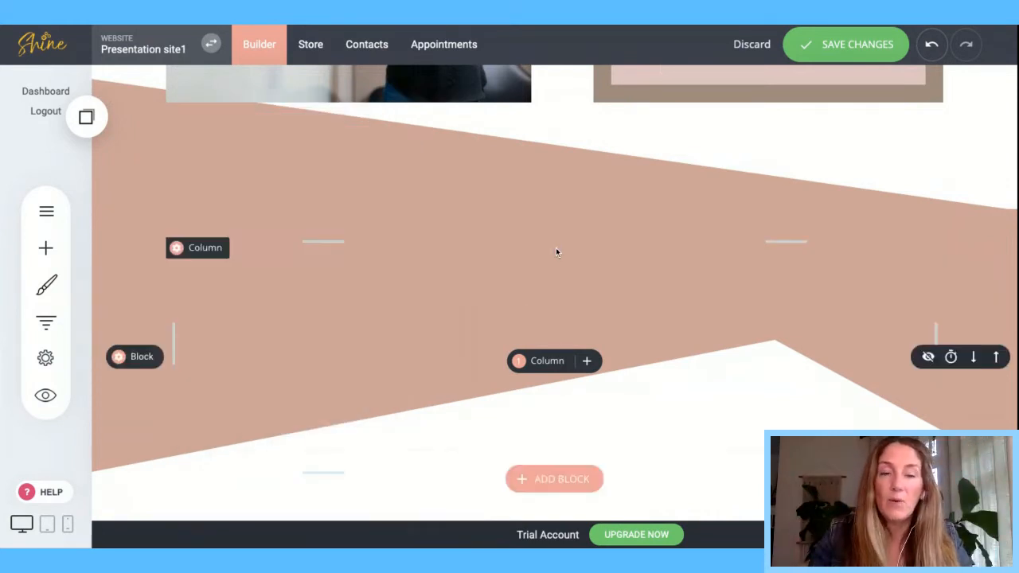
- Enable a video background for the pink block below the photo section and save the site changes
left_click(141, 359)
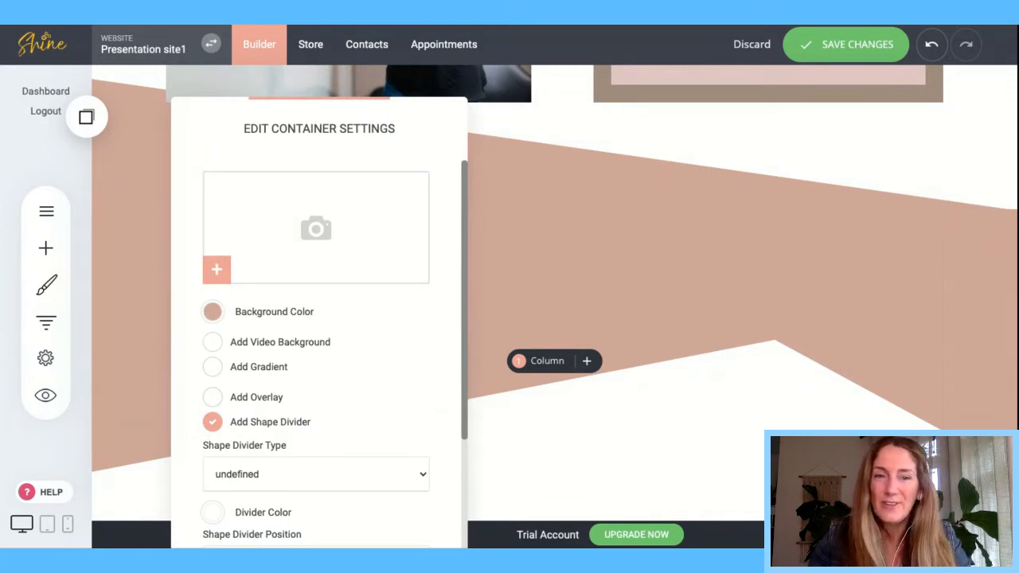
left_click(212, 344)
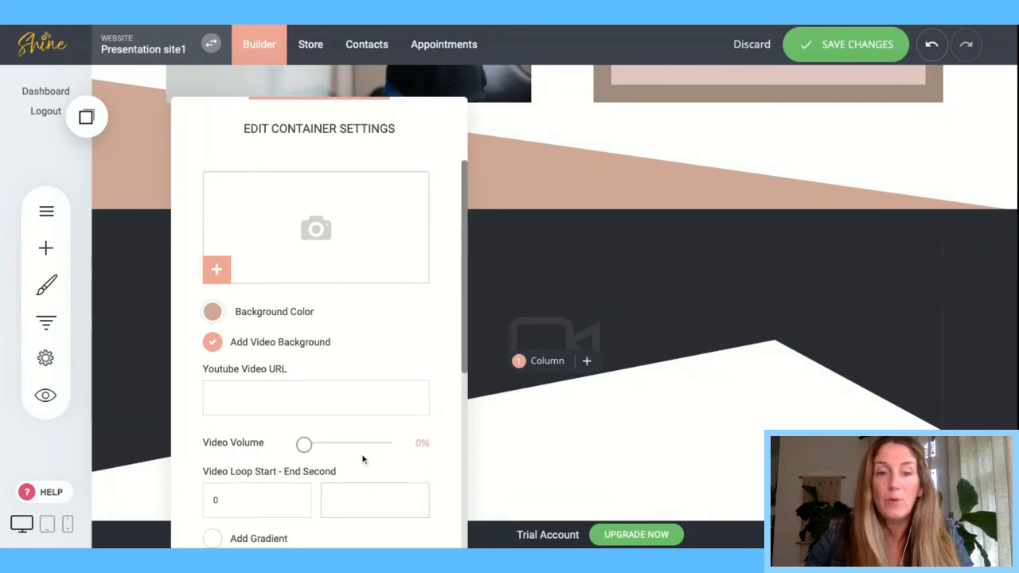
scroll(362, 459, "down", 2)
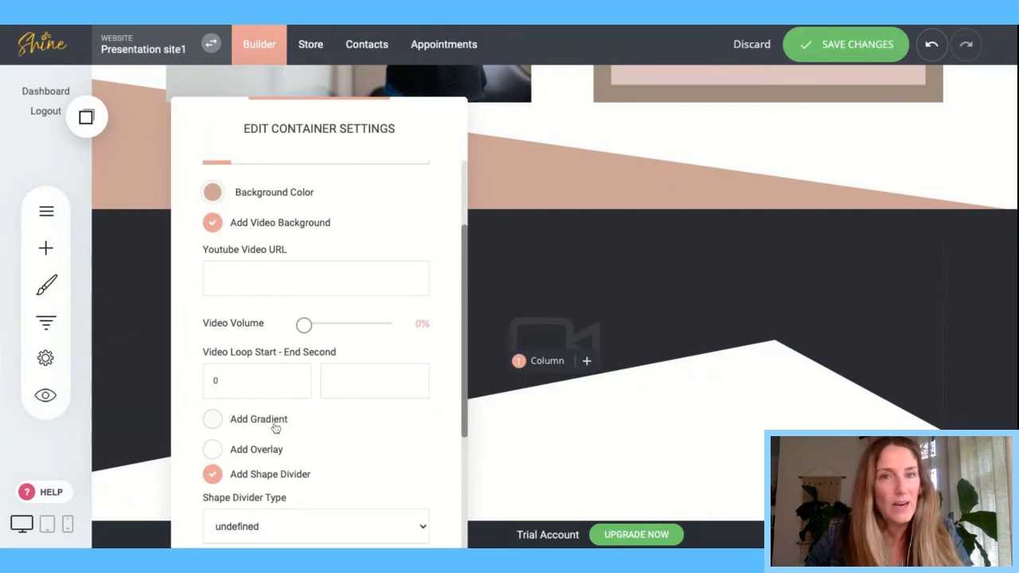
scroll(339, 276, "up", 2)
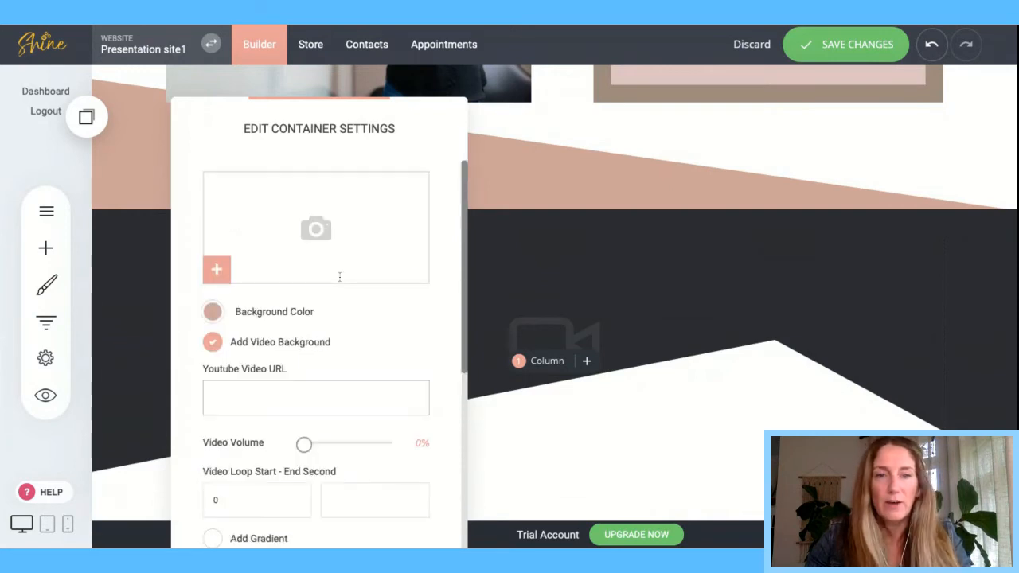
left_click(579, 258)
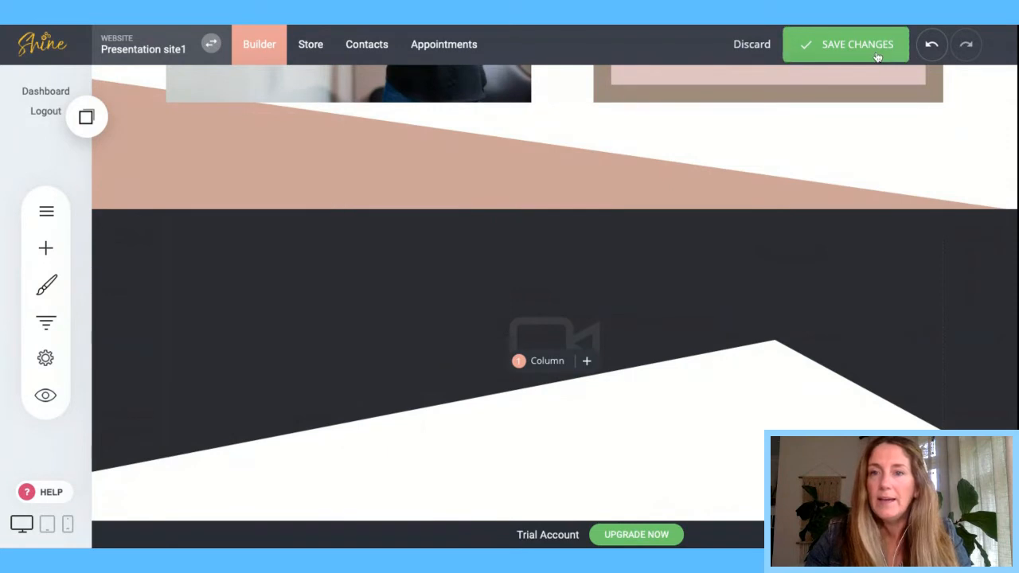
left_click(876, 57)
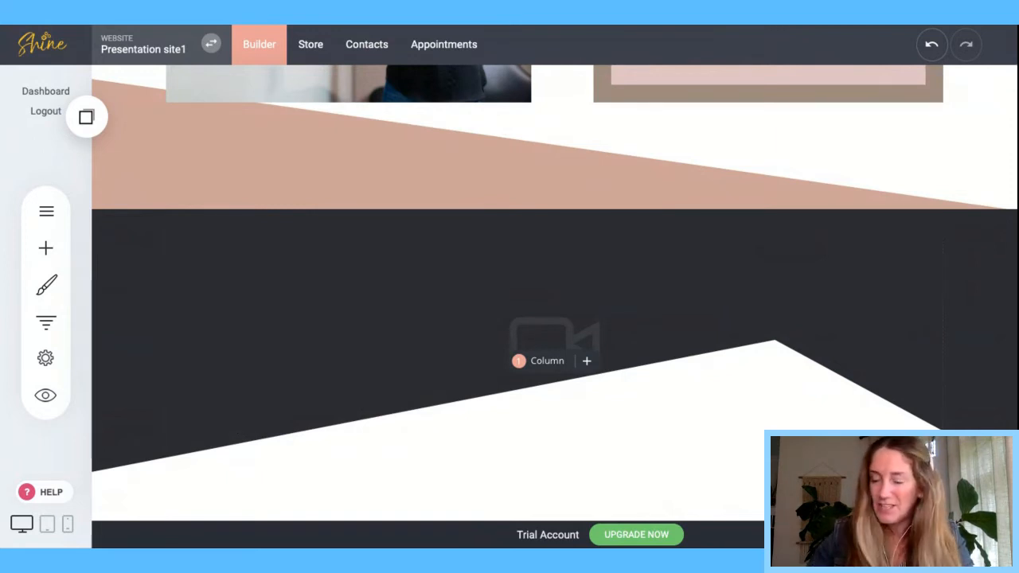
- Preview the page, examine how the plant photo overlaps the "Get Started Today" section, and close the preview
scroll(872, 316, "down", 3)
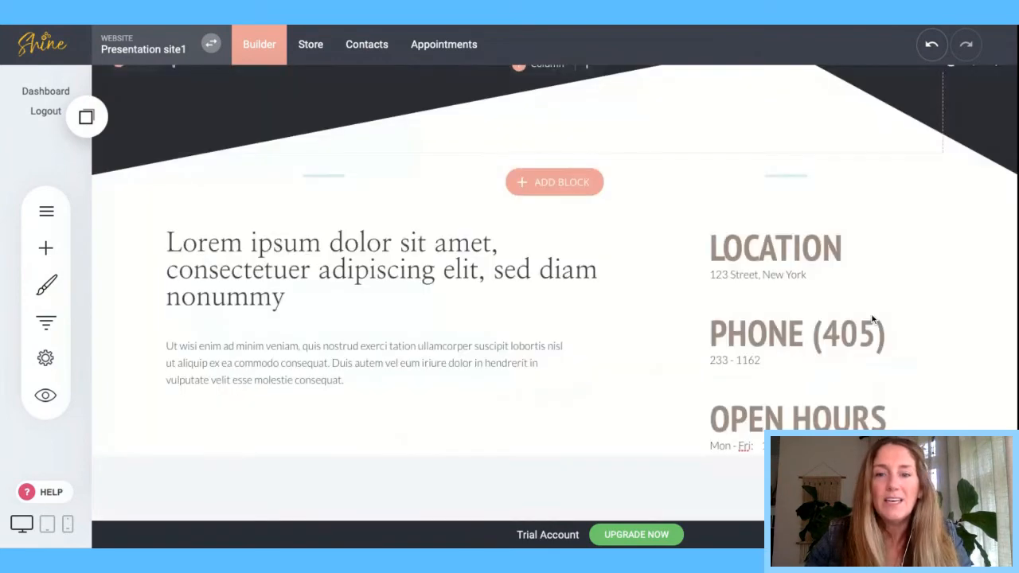
scroll(872, 318, "down", 15)
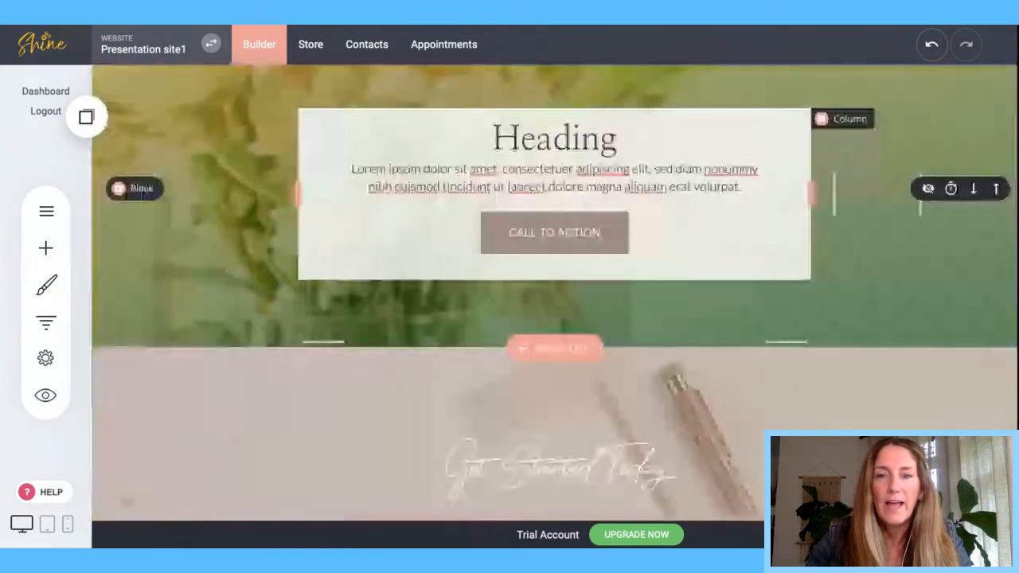
scroll(872, 318, "down", 3)
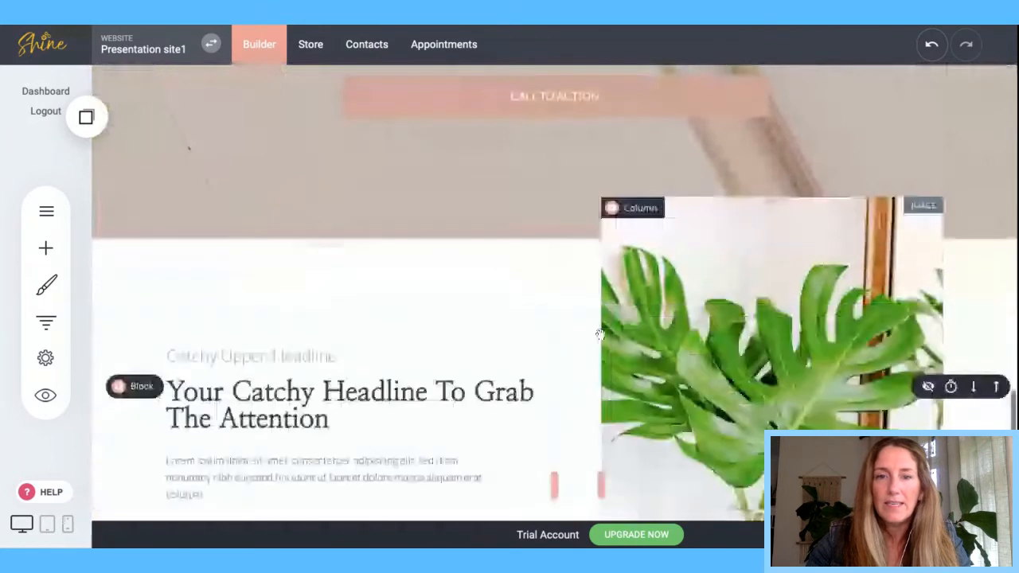
left_click(46, 398)
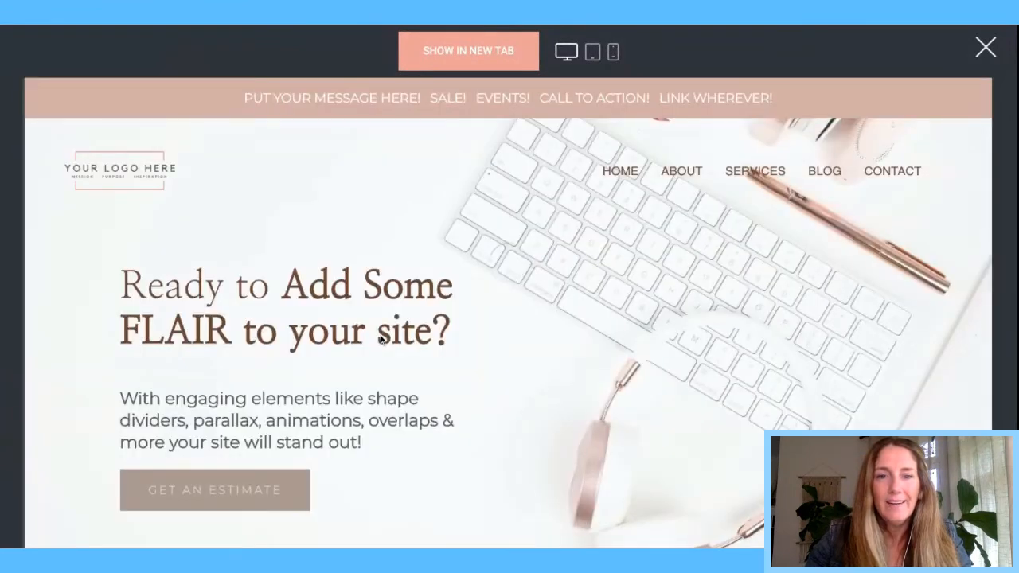
scroll(382, 339, "down", 15)
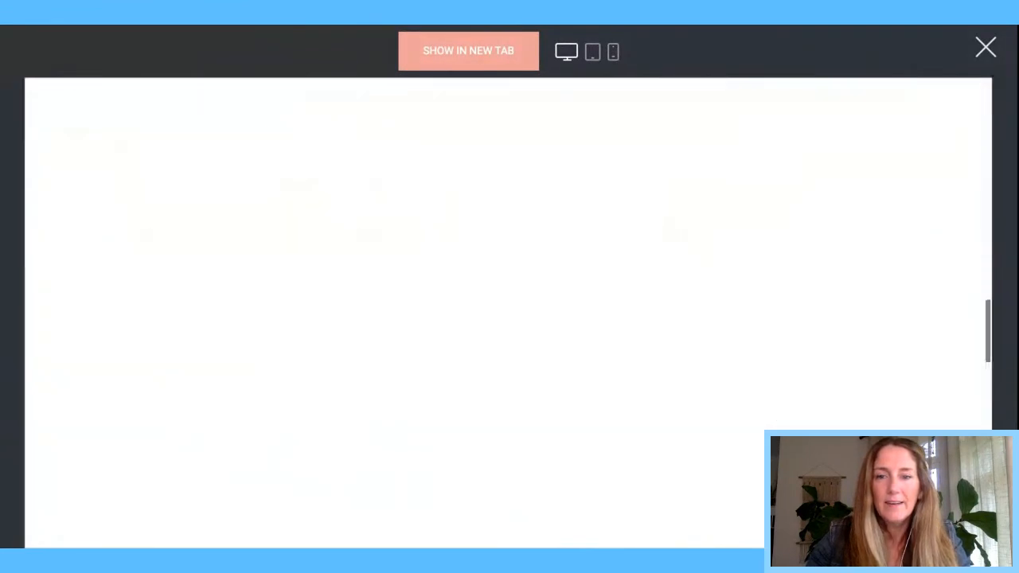
scroll(381, 339, "down", 10)
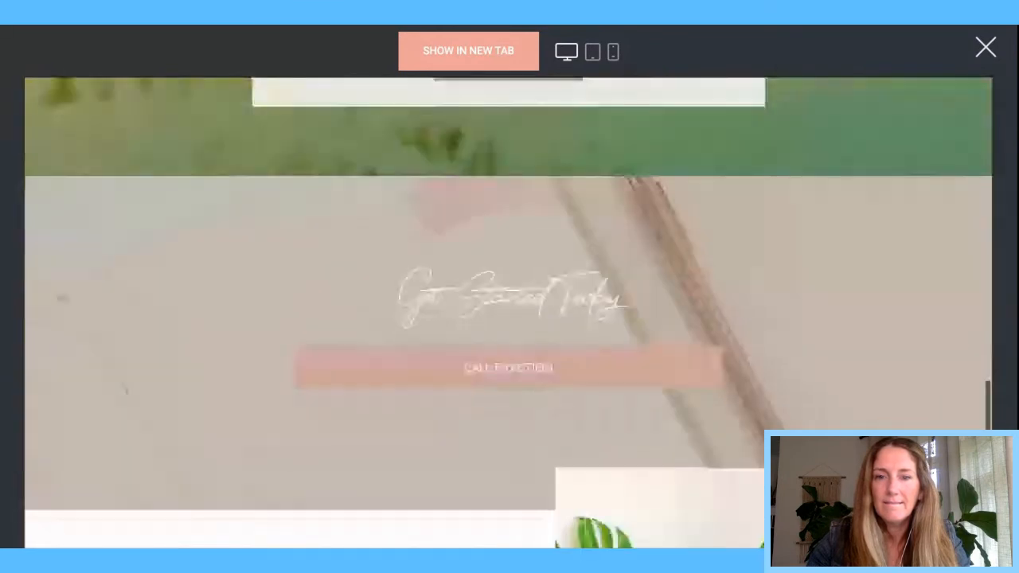
scroll(486, 410, "down", 3)
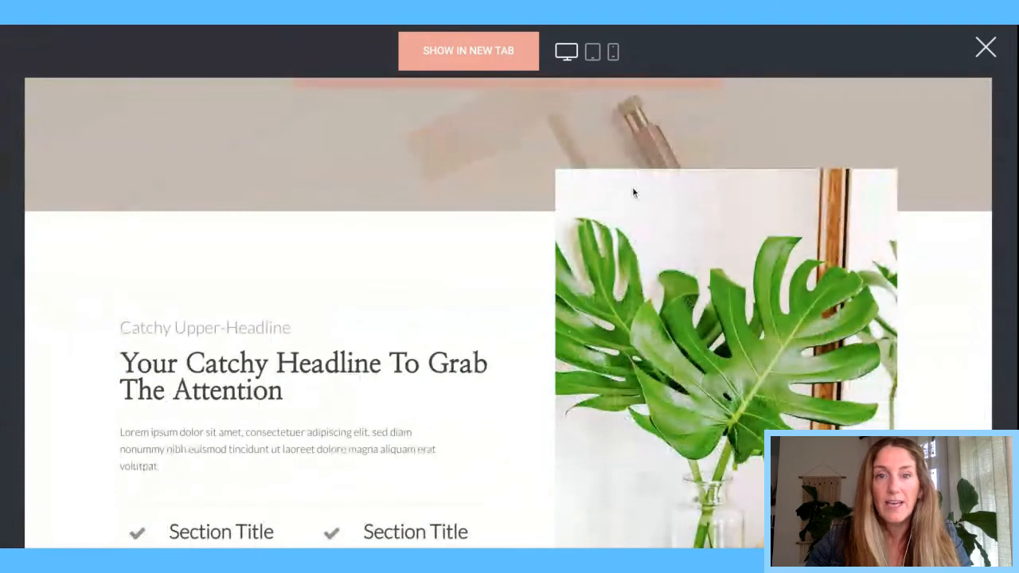
scroll(570, 192, "up", 2)
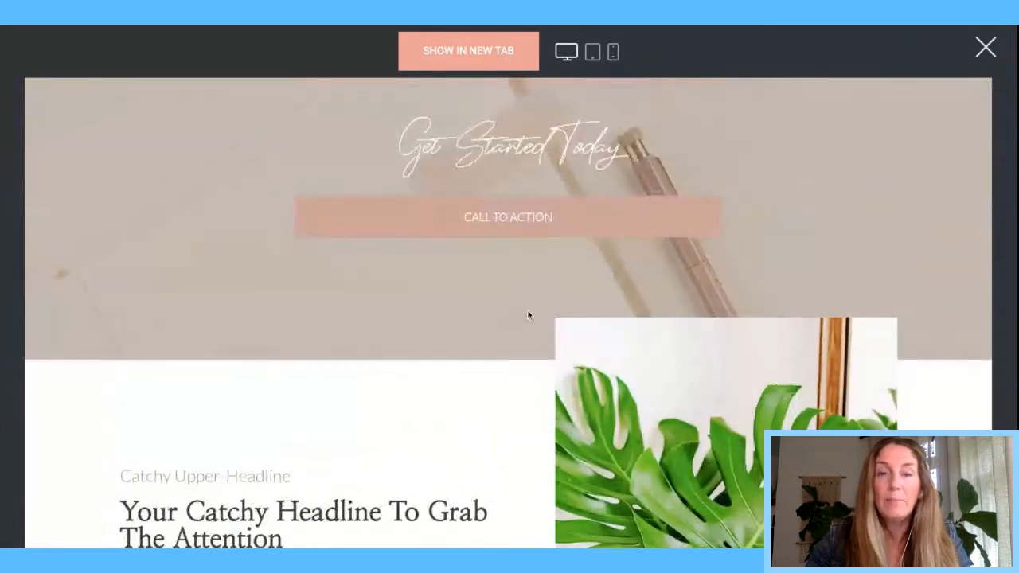
scroll(528, 379, "down", 2)
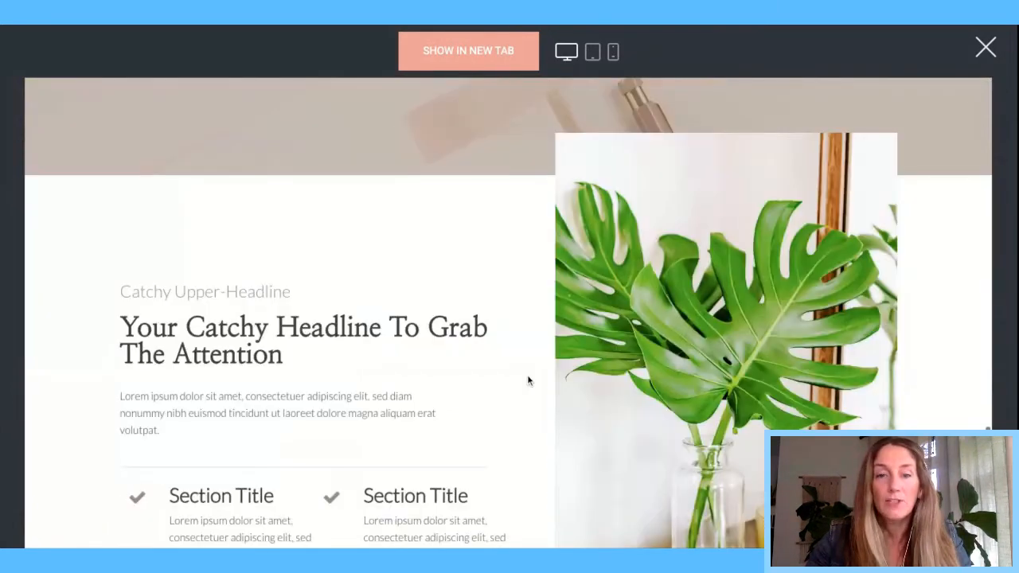
scroll(528, 380, "down", 2)
scroll(528, 380, "up", 4)
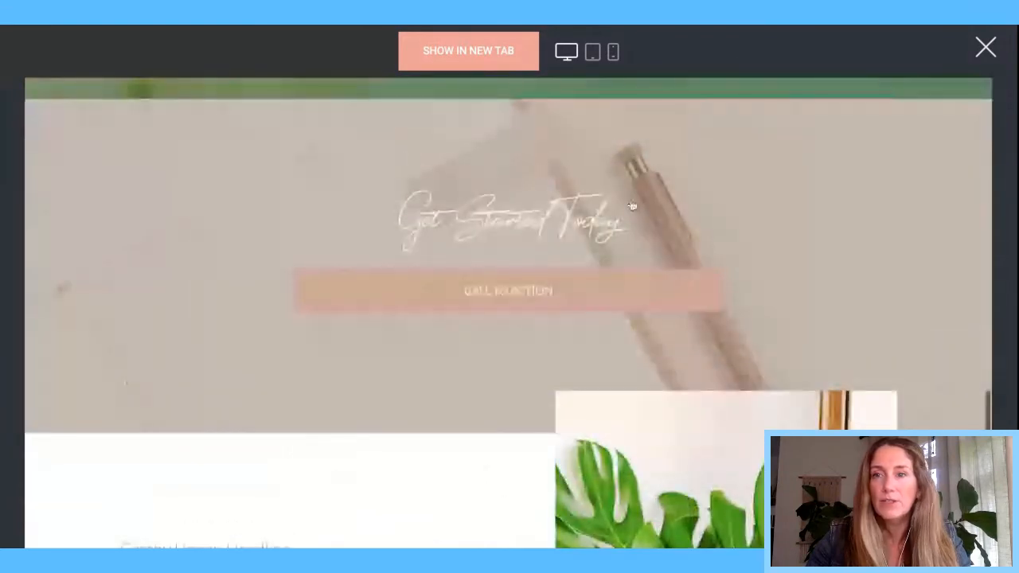
left_click(987, 45)
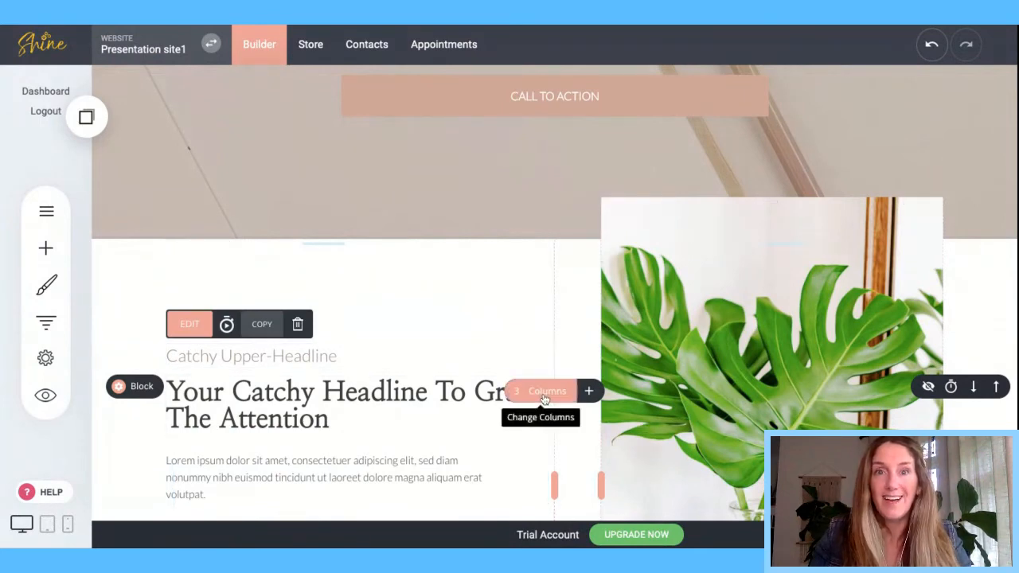
- Set the top column margin of the plant photo's column to -70px and close the column settings
scroll(544, 398, "down", 1)
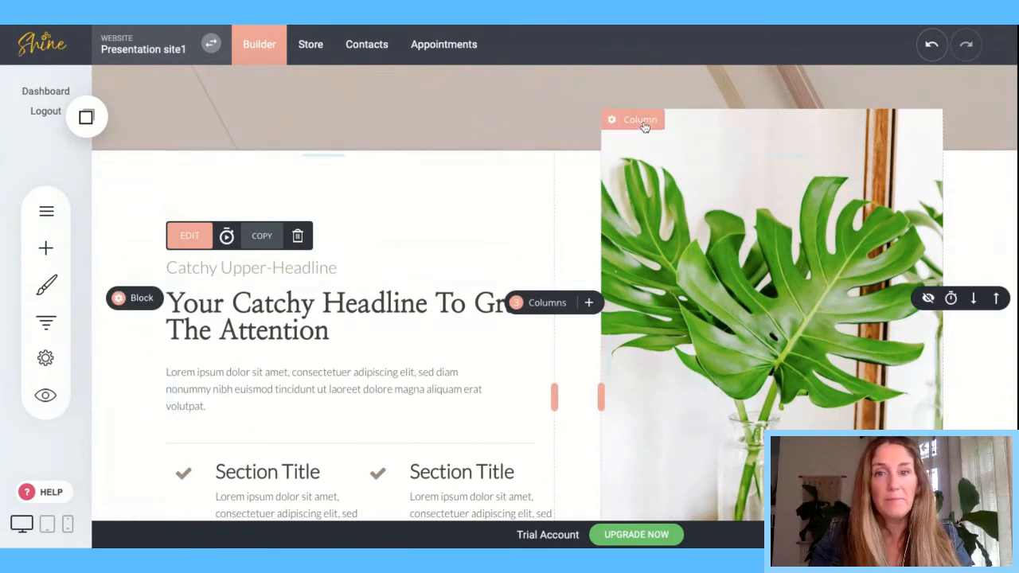
left_click(641, 121)
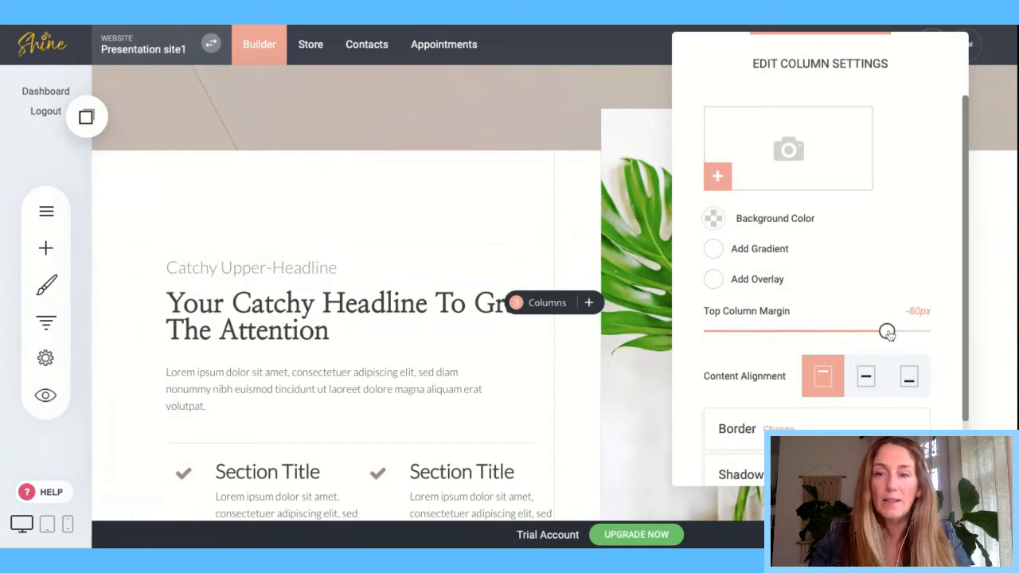
mouse_move(887, 332)
left_mouse_down()
mouse_move(930, 330)
mouse_move(706, 330)
mouse_move(932, 331)
mouse_move(855, 331)
mouse_move(930, 330)
mouse_move(867, 330)
mouse_move(915, 330)
mouse_move(879, 332)
left_mouse_up()
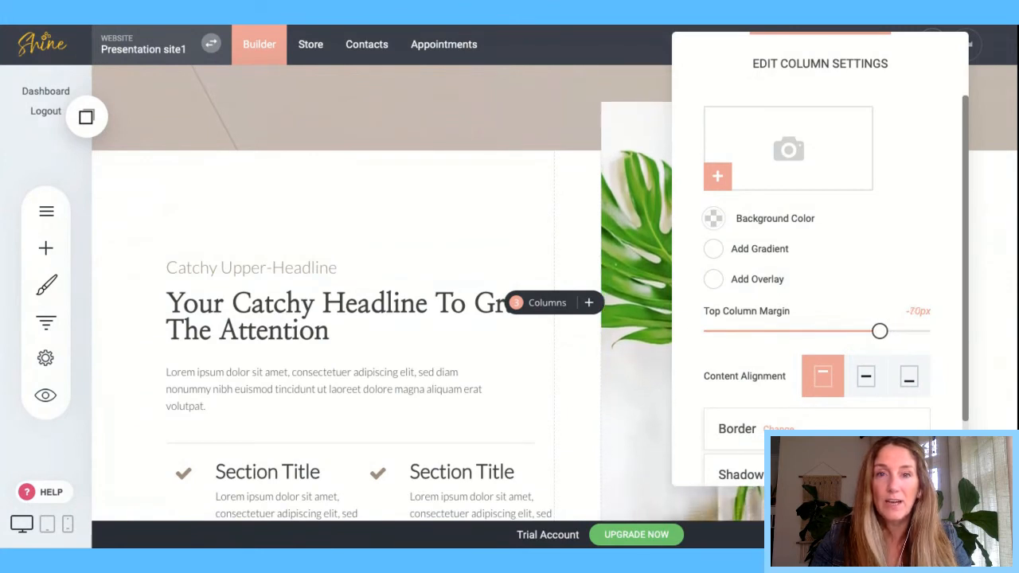
left_click(576, 252)
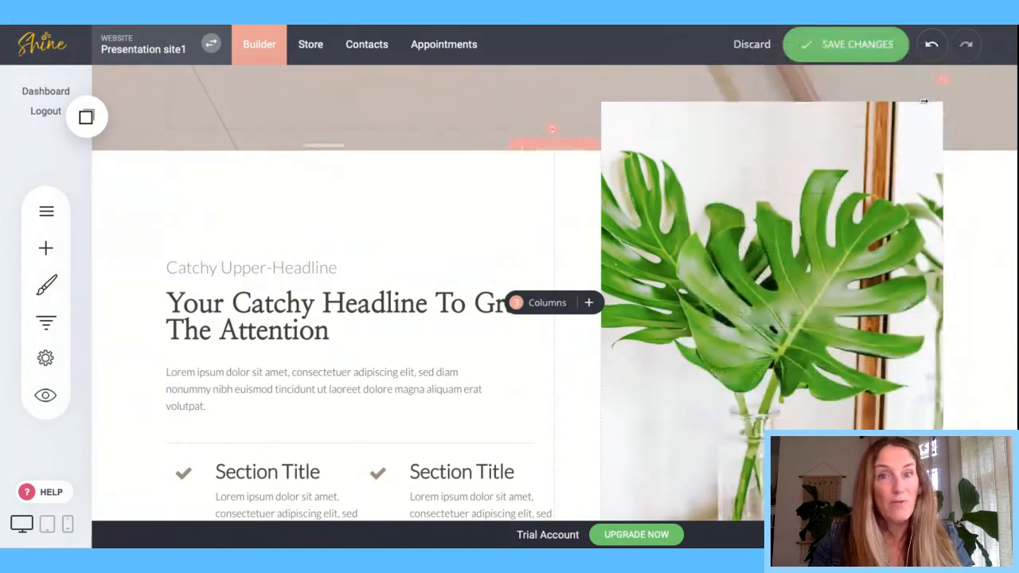
- Set the border color of the plant photo's column to the dark brown global color 5A2D16
left_click(651, 123)
scroll(740, 296, "down", 2)
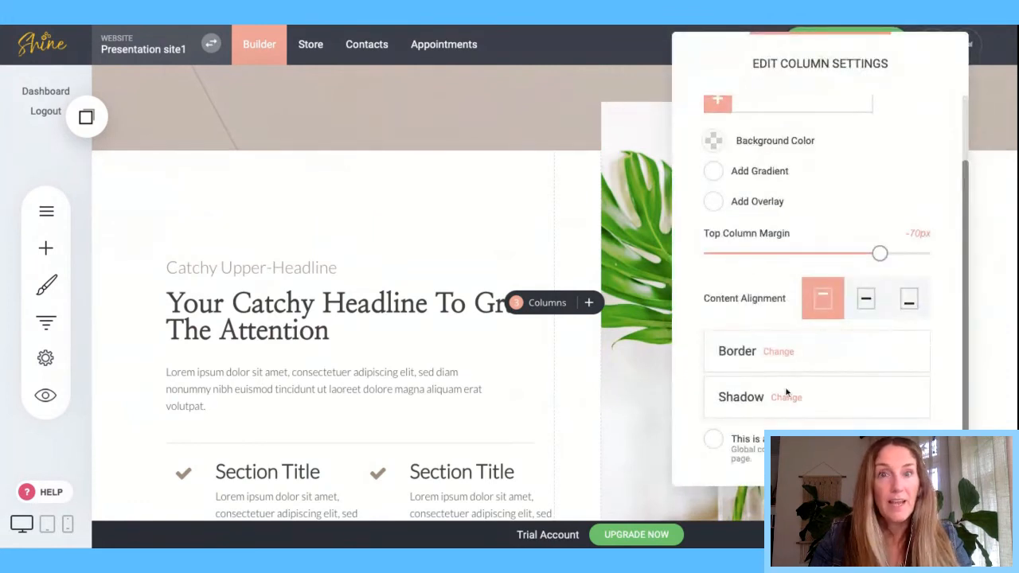
left_click(785, 355)
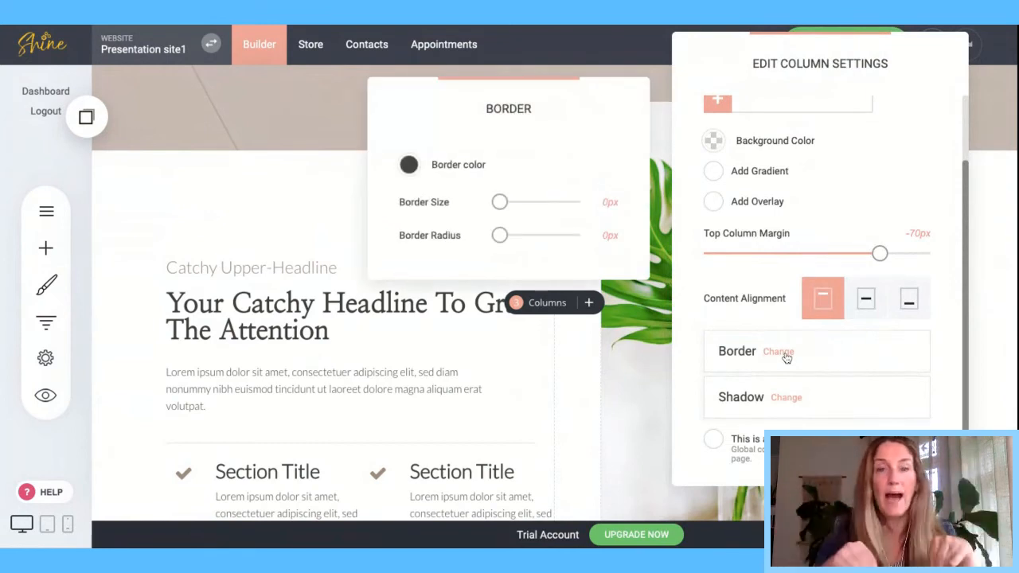
left_click(409, 165)
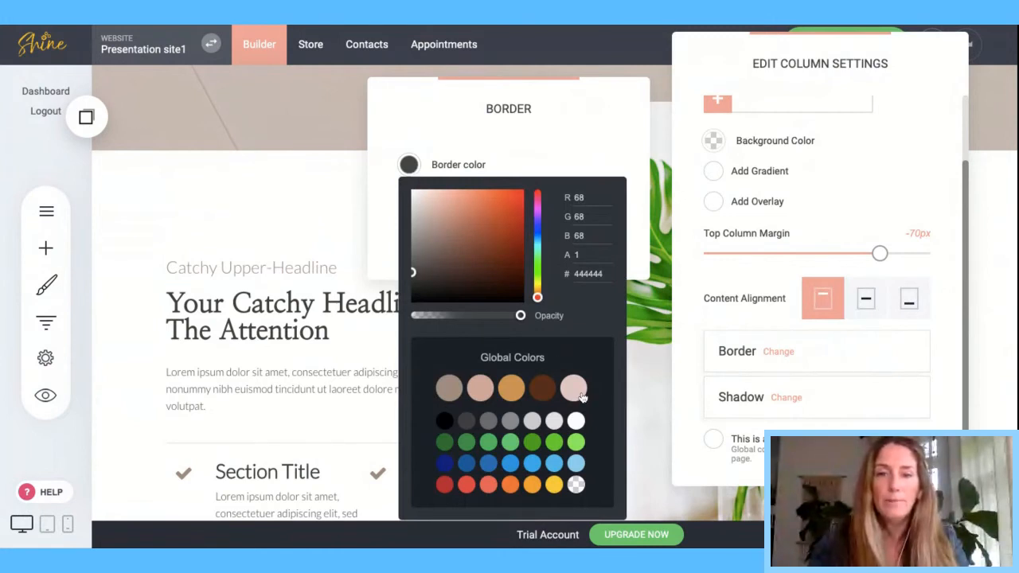
left_click(542, 387)
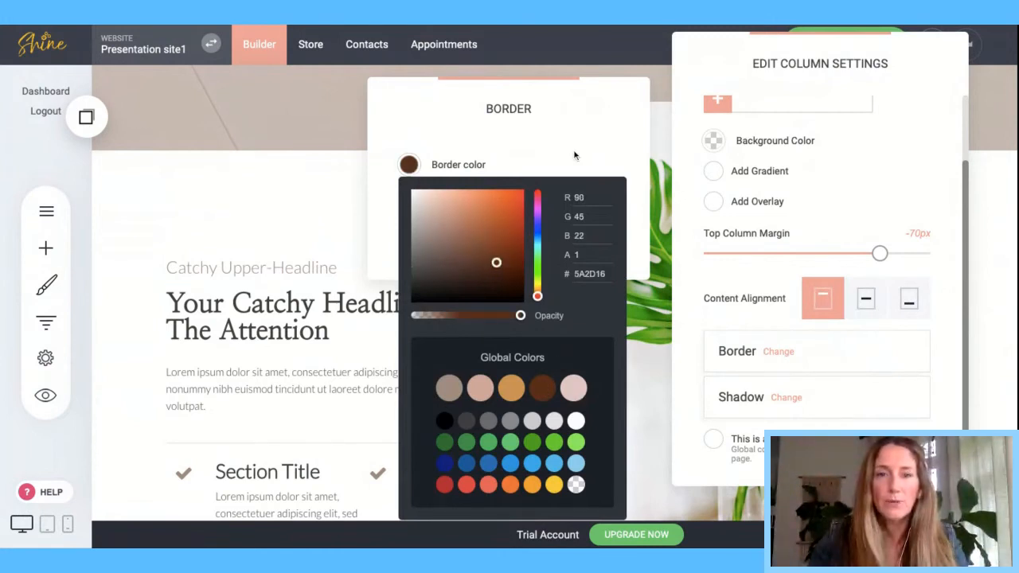
left_click(575, 155)
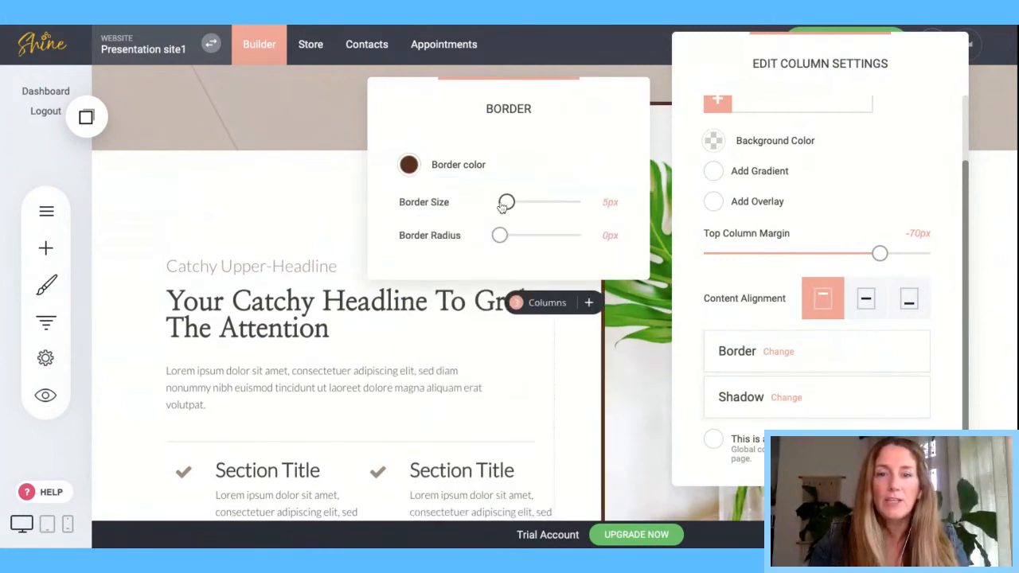
- Set the column's border size to 27px and border radius to 51px, close the settings, and check the frame around the plant photo
left_click_drag(507, 202, 530, 203)
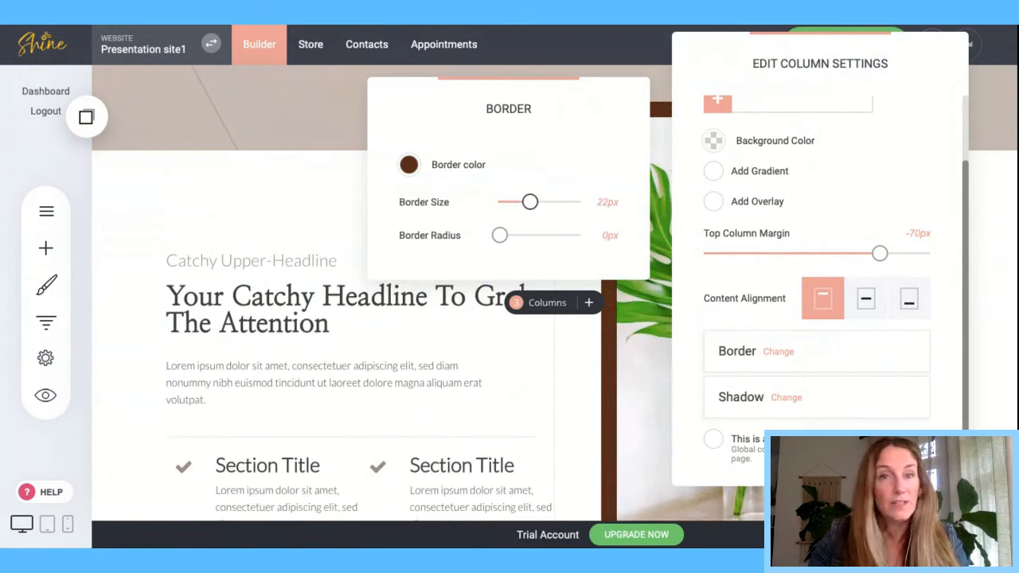
mouse_move(531, 202)
left_mouse_down()
mouse_move(499, 202)
mouse_move(552, 202)
mouse_move(513, 202)
mouse_move(536, 202)
left_mouse_up()
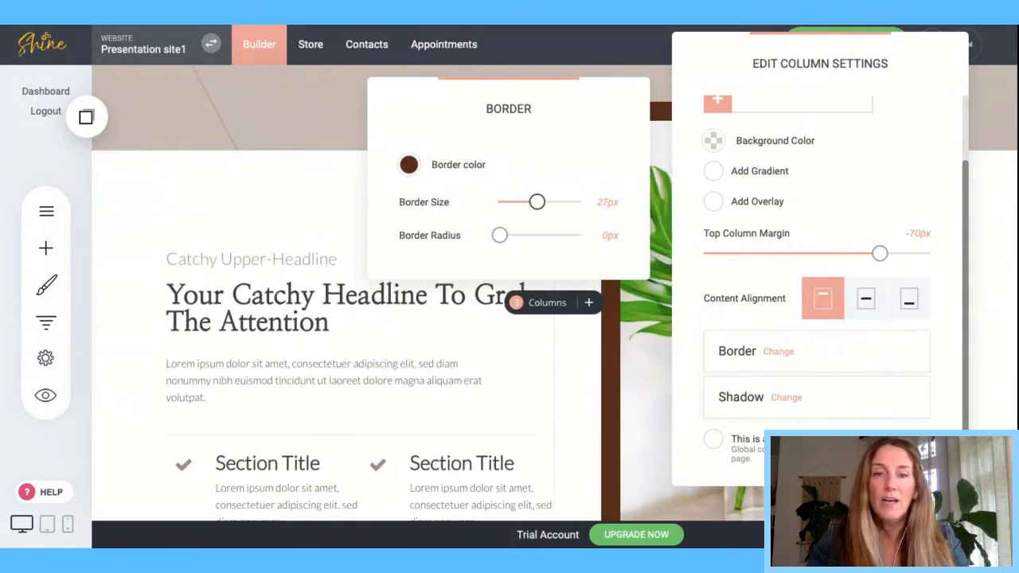
left_click_drag(500, 237, 528, 234)
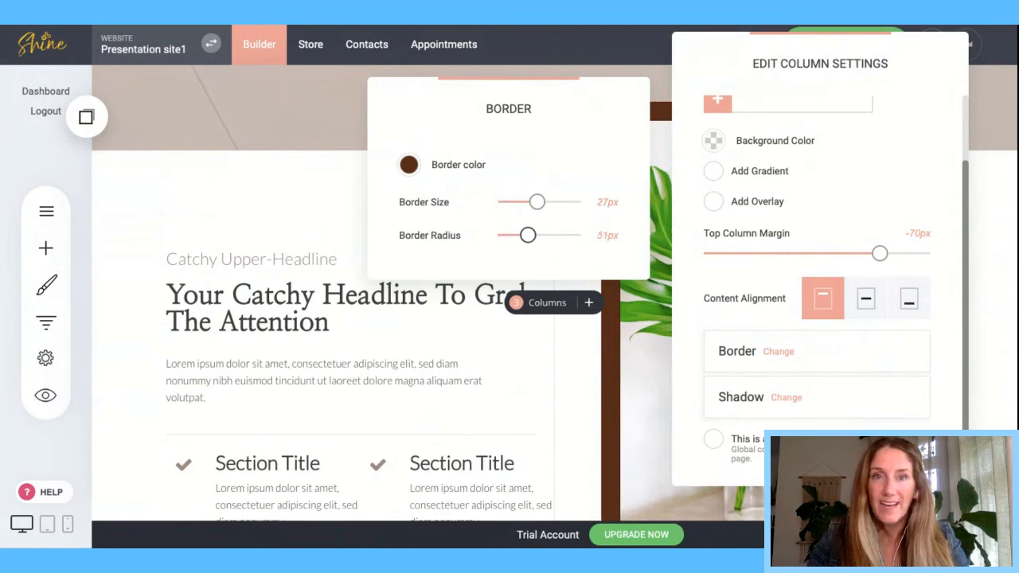
left_click(266, 232)
left_click(433, 212)
scroll(703, 232, "down", 3)
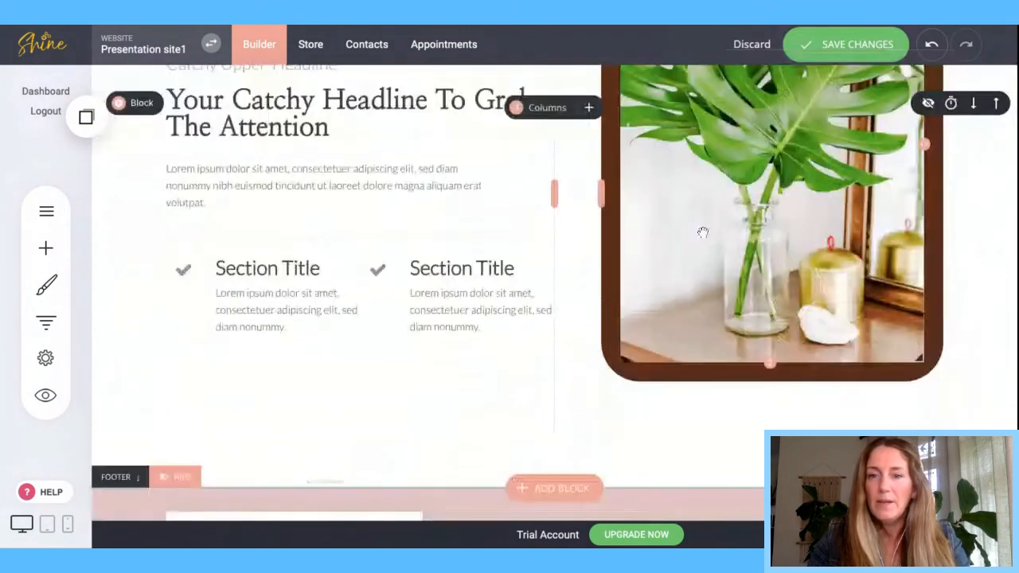
scroll(828, 175, "up", 3)
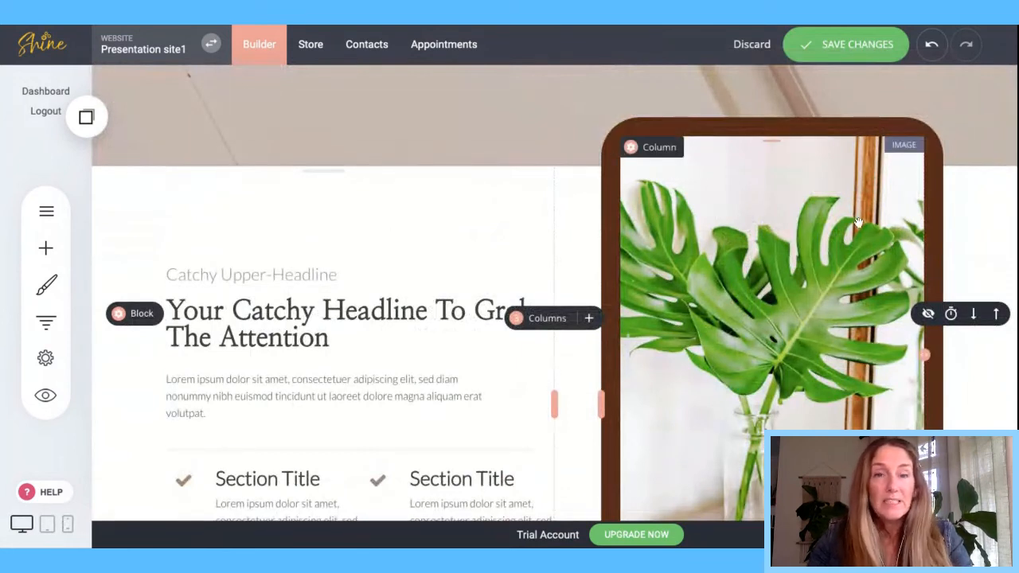
left_click(702, 191)
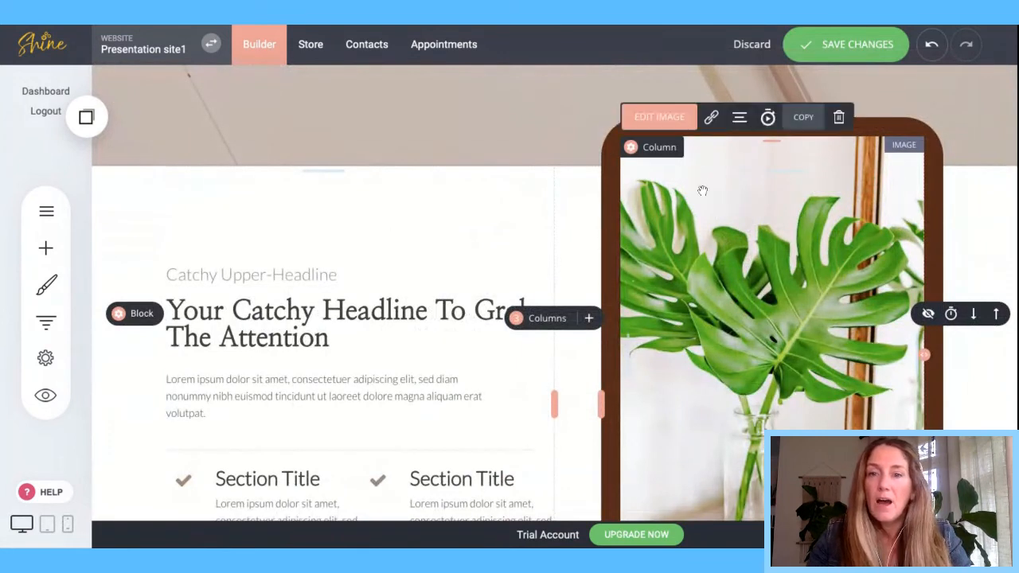
left_click(839, 117)
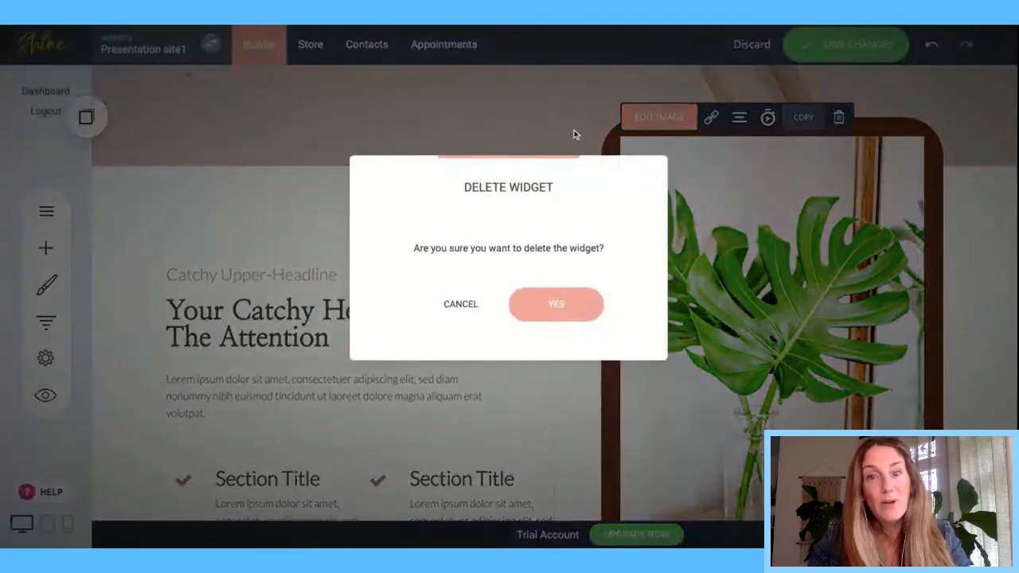
left_click(462, 306)
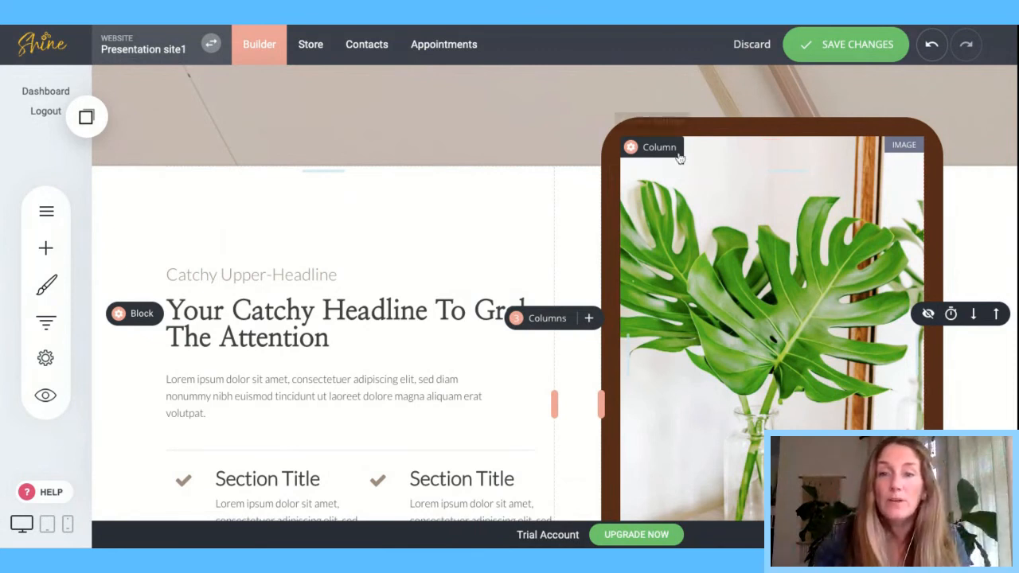
- Delete the plant photo's image widget from the bordered column
left_click(685, 185)
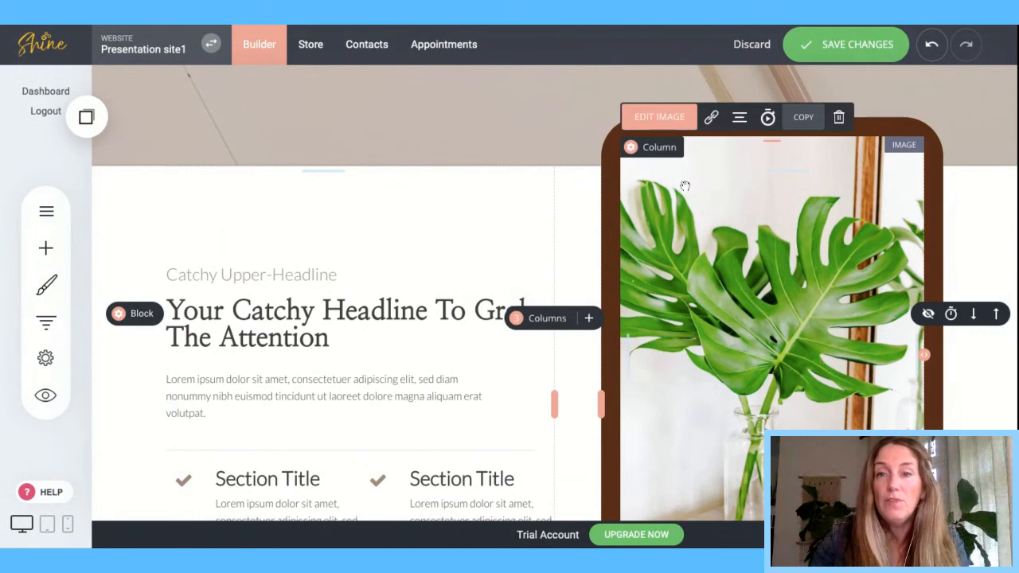
left_click(838, 119)
left_click(546, 305)
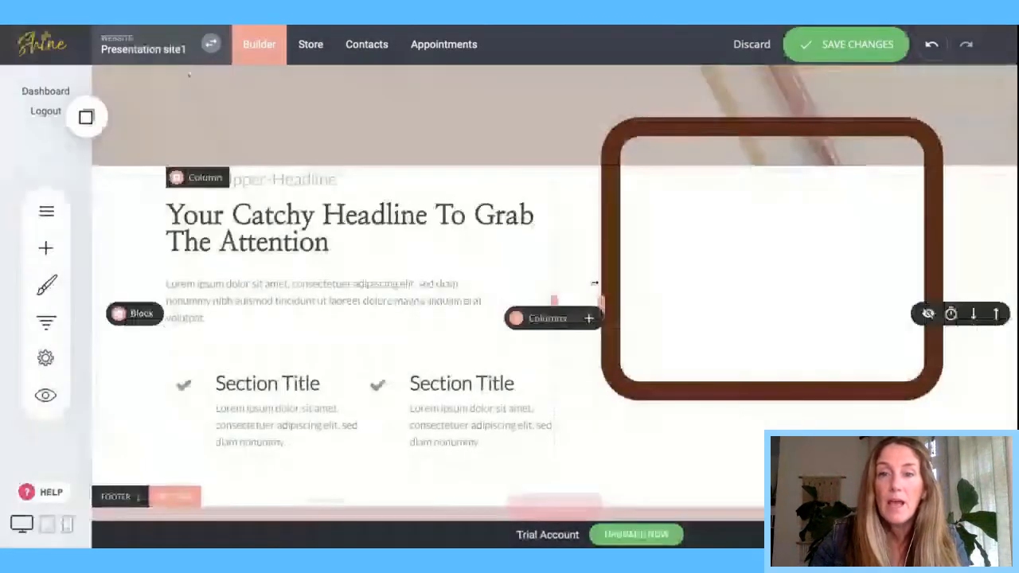
- Add the plant photo as the bordered column's background image and close the column settings
left_click(667, 153)
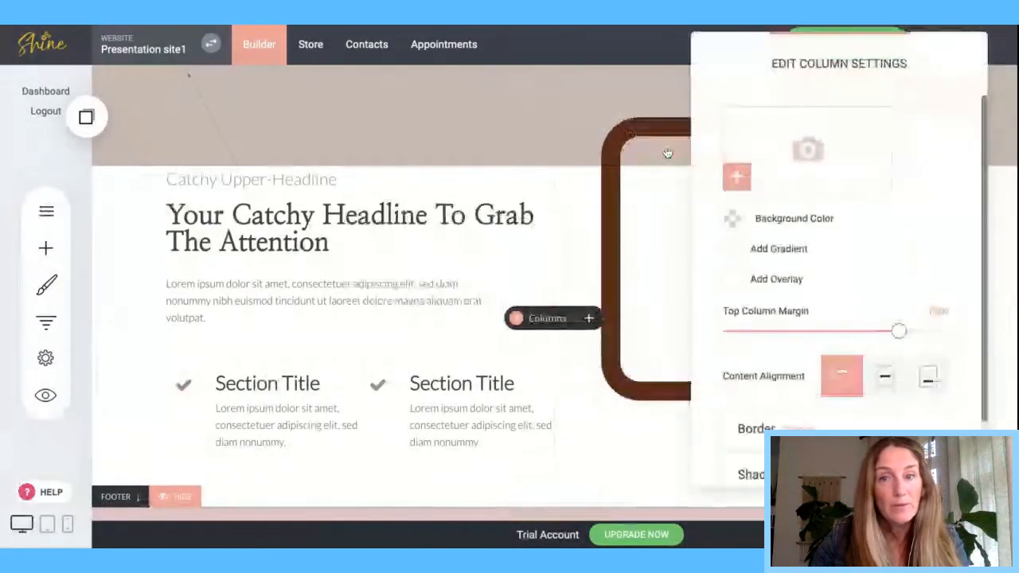
left_click(736, 177)
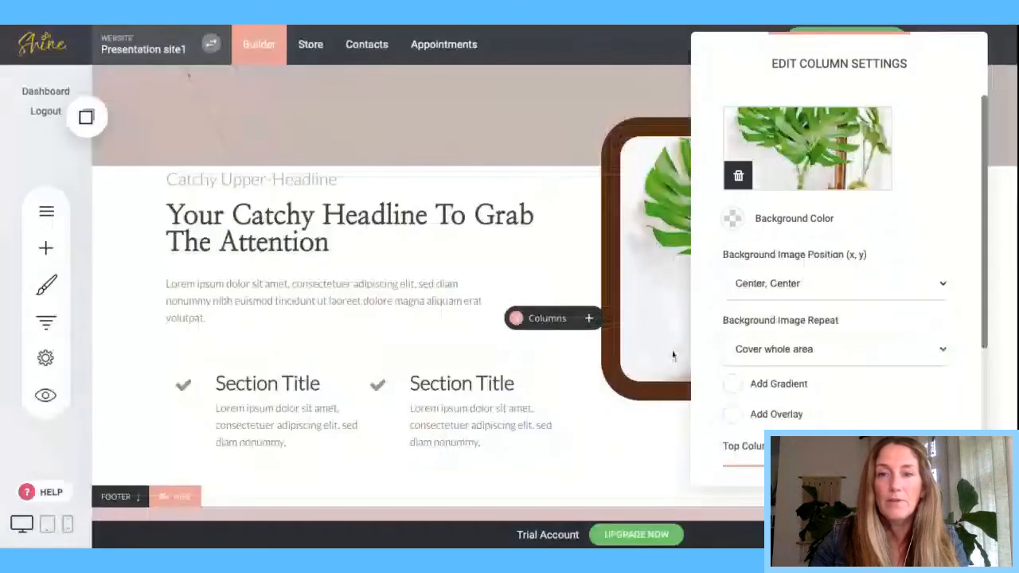
left_click(672, 355)
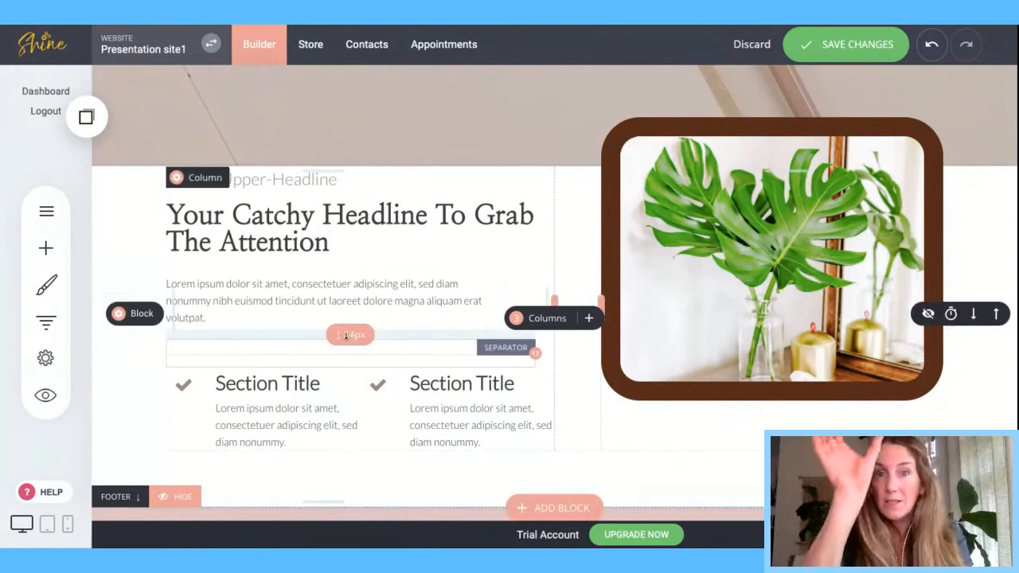
- Add a Spacer widget to the bordered column and stretch it downward until the column becomes a tall portrait frame
left_click(45, 248)
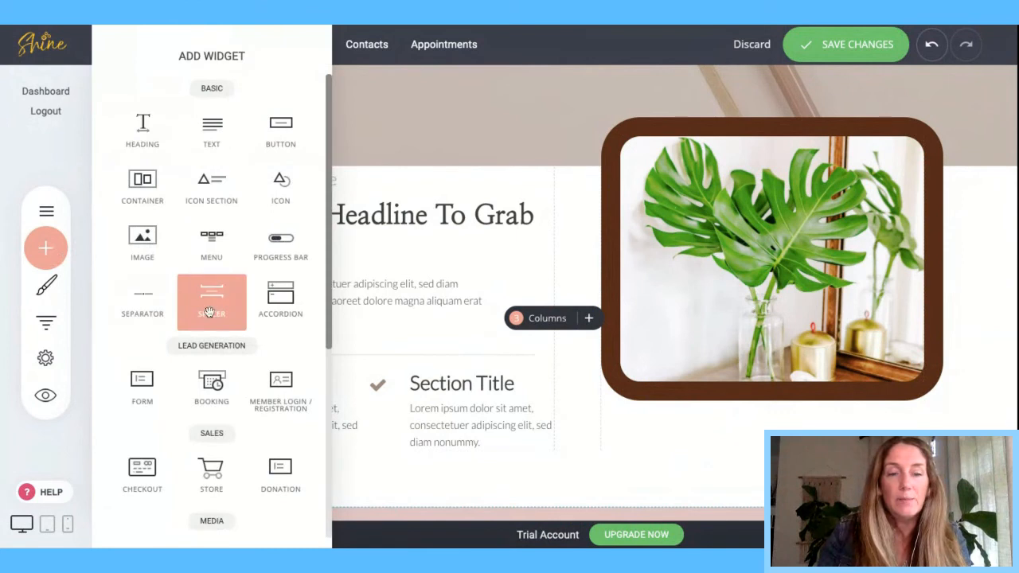
left_click_drag(212, 301, 210, 312)
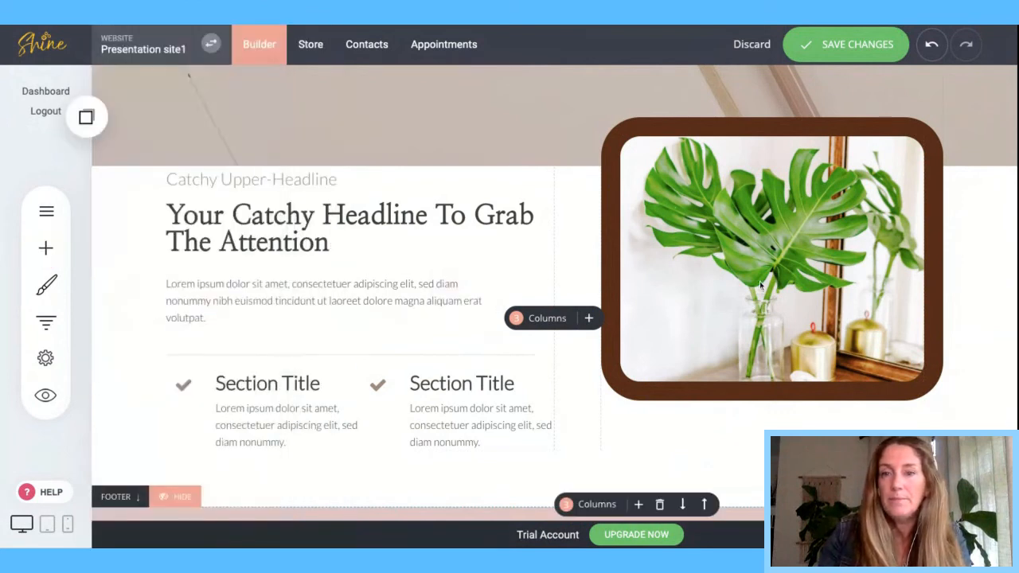
left_click_drag(769, 207, 769, 532)
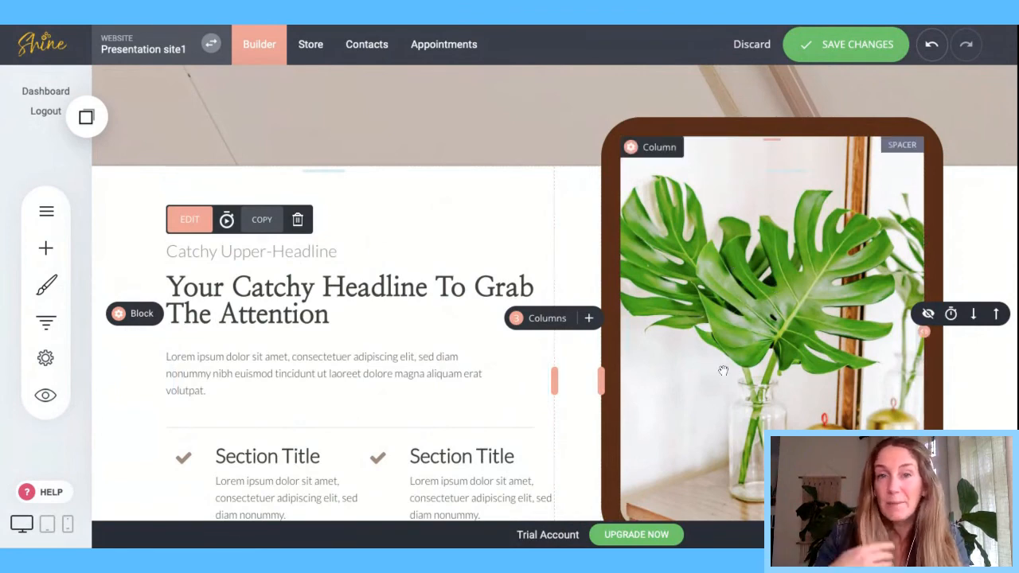
- Set the plant photo column's border size to 10px and border radius to 48px, and close the settings
left_click(664, 148)
scroll(812, 398, "down", 4)
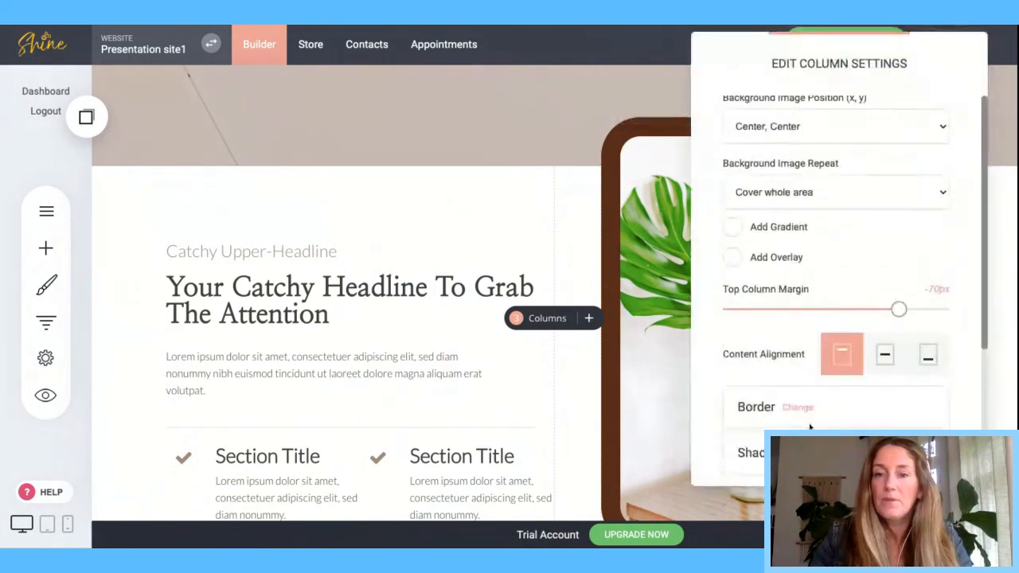
left_click(799, 373)
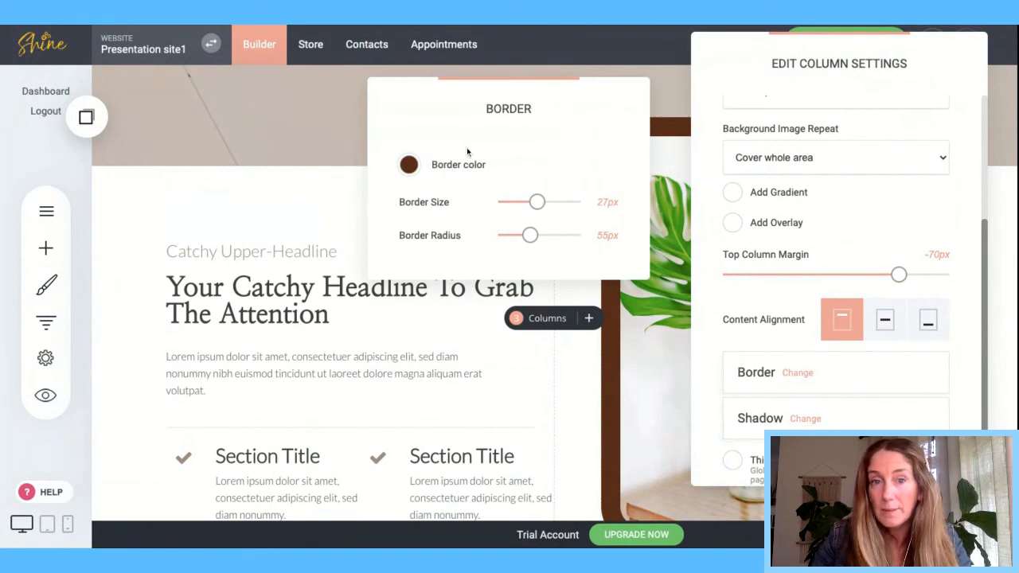
left_click_drag(537, 201, 513, 202)
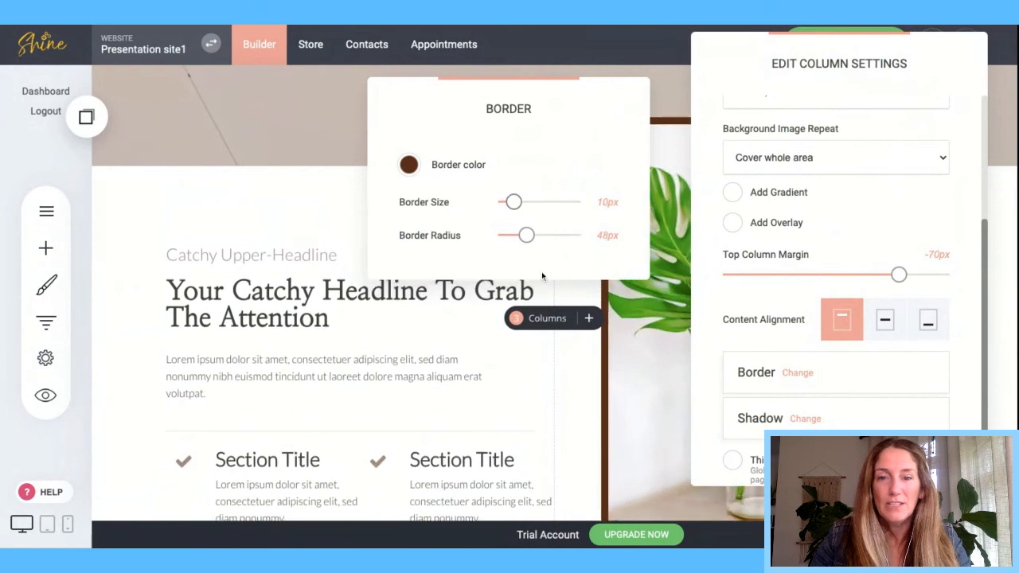
left_click(562, 359)
left_click(629, 349)
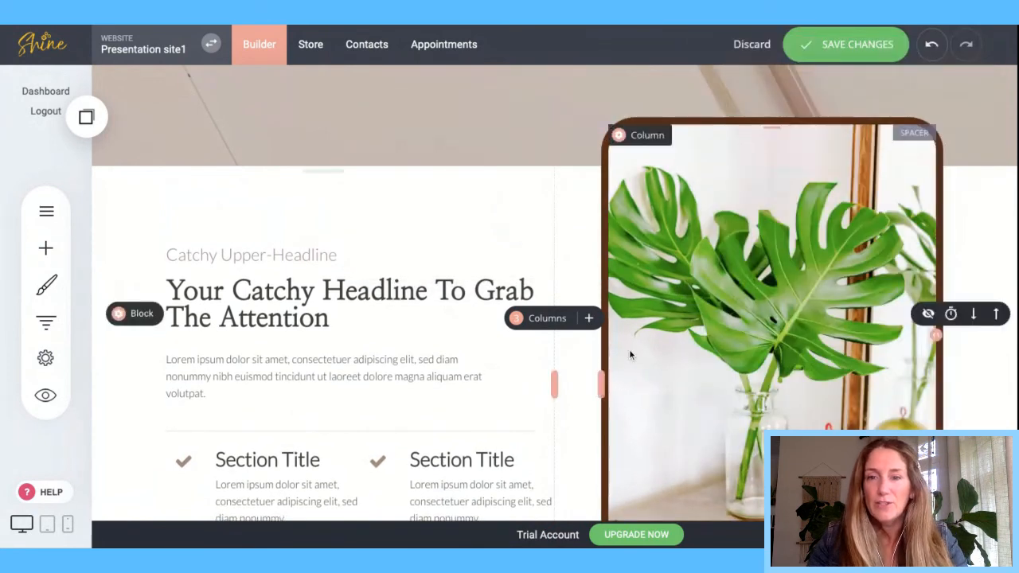
- Check the frame around the plant photo's column and save the page changes
scroll(709, 364, "down", 1)
scroll(709, 364, "up", 1)
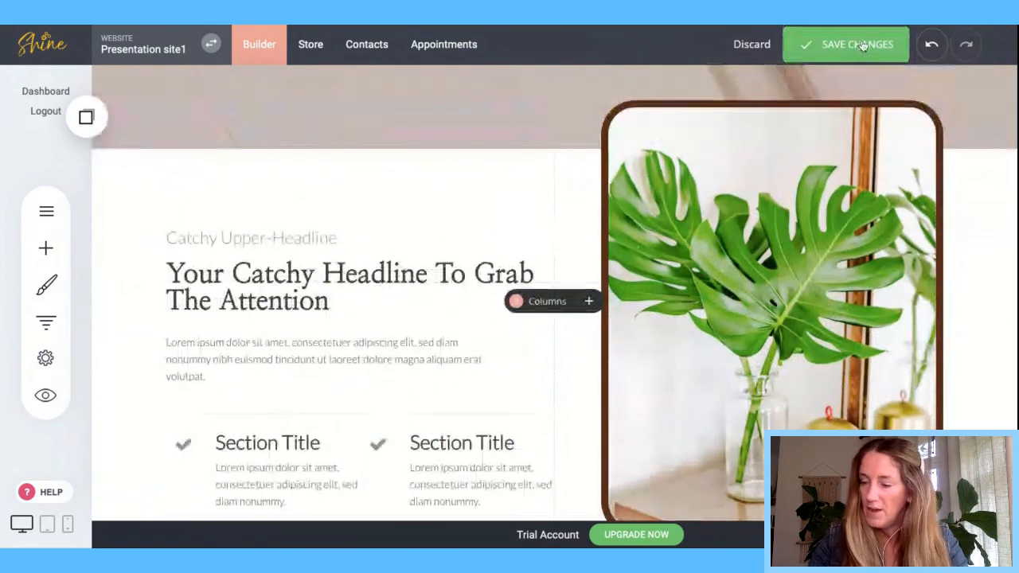
left_click(862, 46)
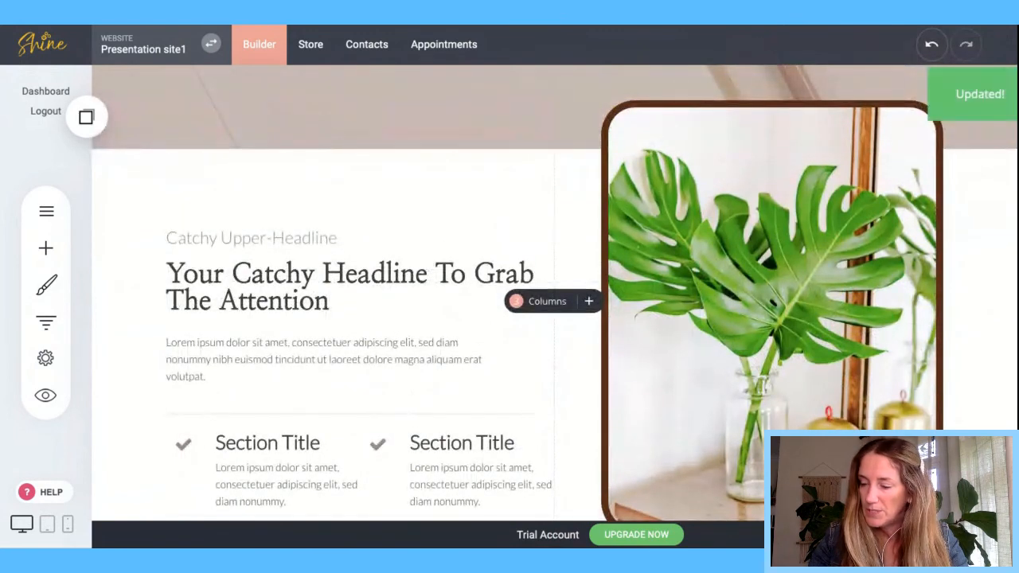